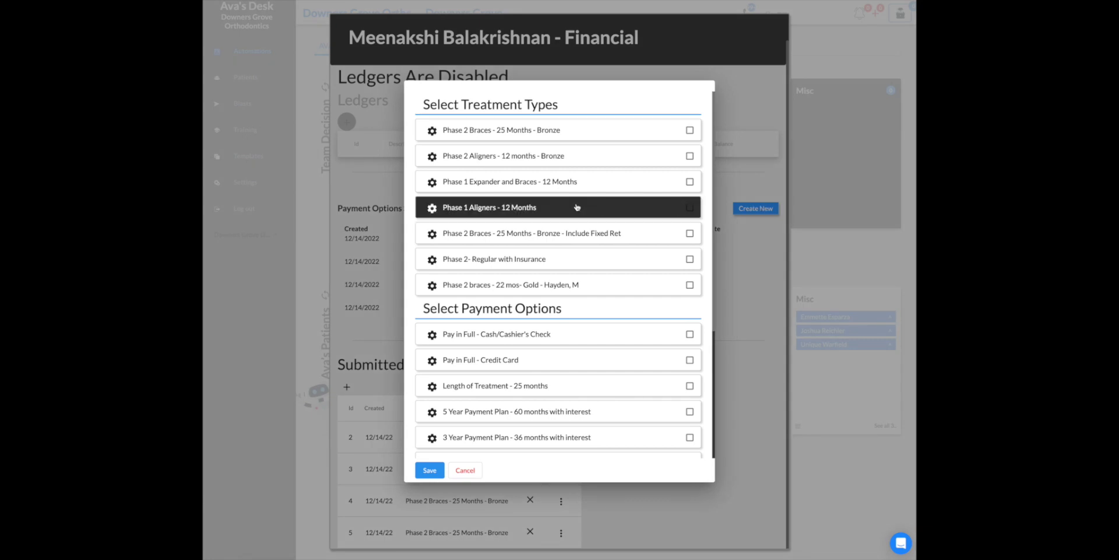
- Select both Phase 2 Braces - 25 Months - Bronze treatments, plus both Pay in Full options and Length of Treatment - 25 months as payment options
left_click(622, 130)
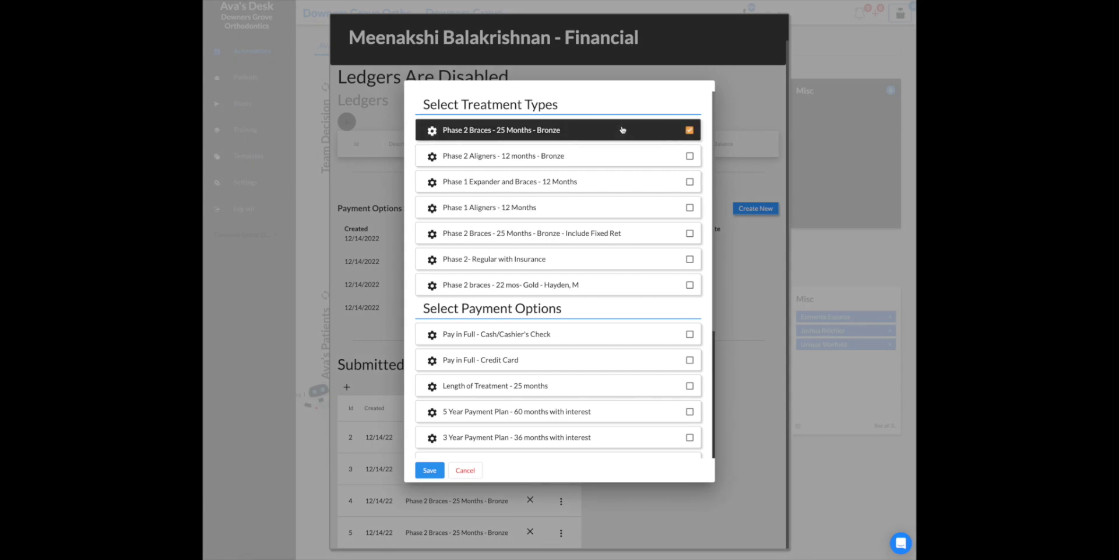
left_click(547, 238)
scroll(539, 336, "down", 2)
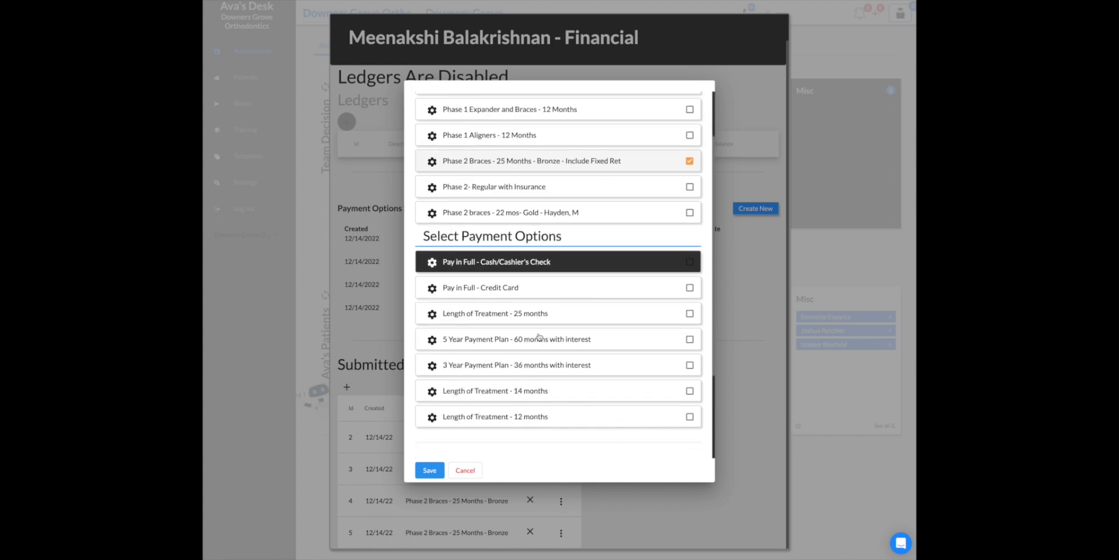
left_click(518, 211)
left_click(519, 231)
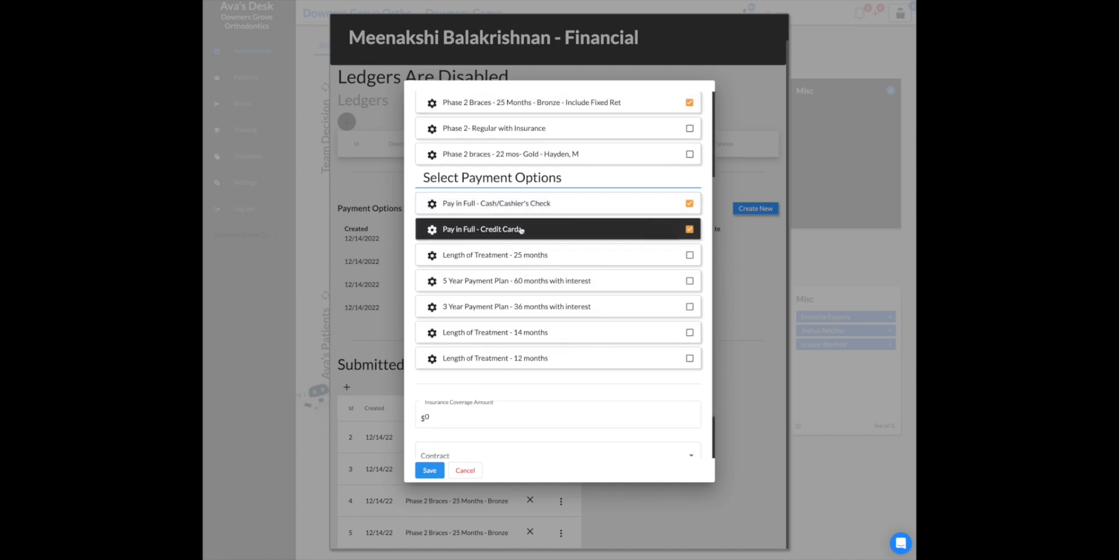
left_click(527, 255)
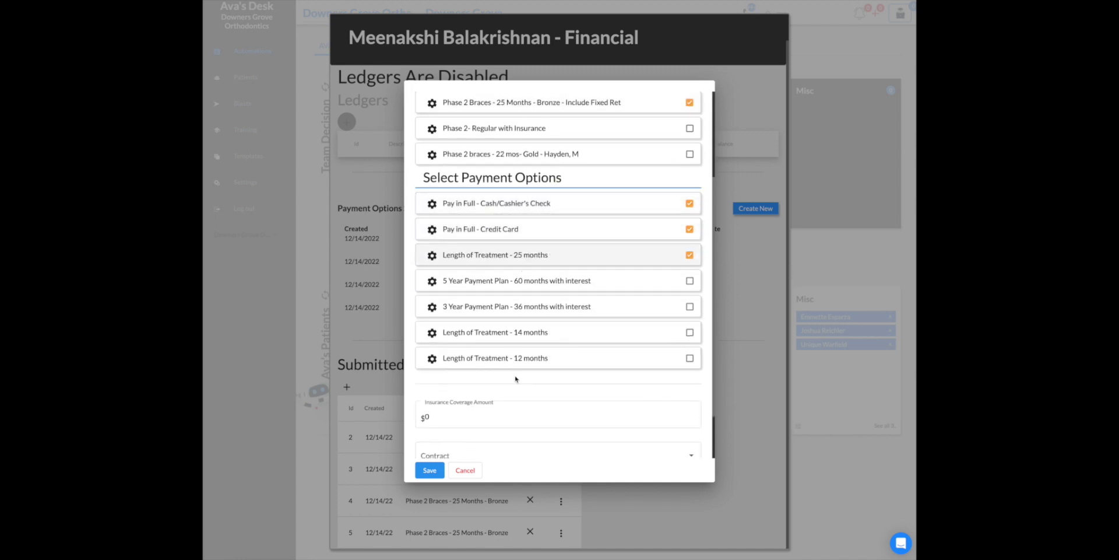
- Set the insurance coverage amount to $500, choose Downers Grove Contract With Insurance as the contract, and save the payment options slider
left_click(513, 414)
type("500")
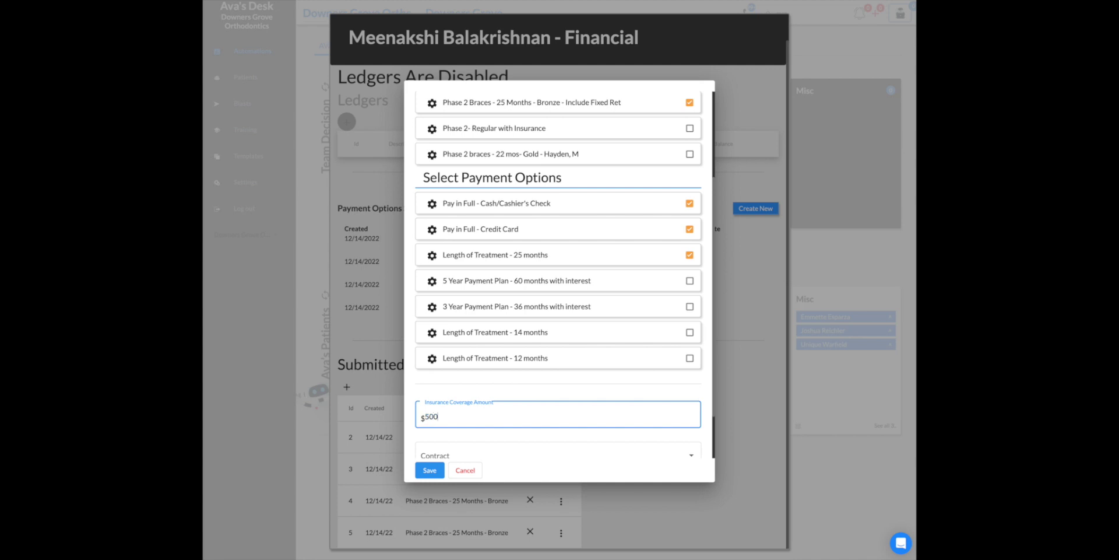
scroll(513, 408, "down", 1)
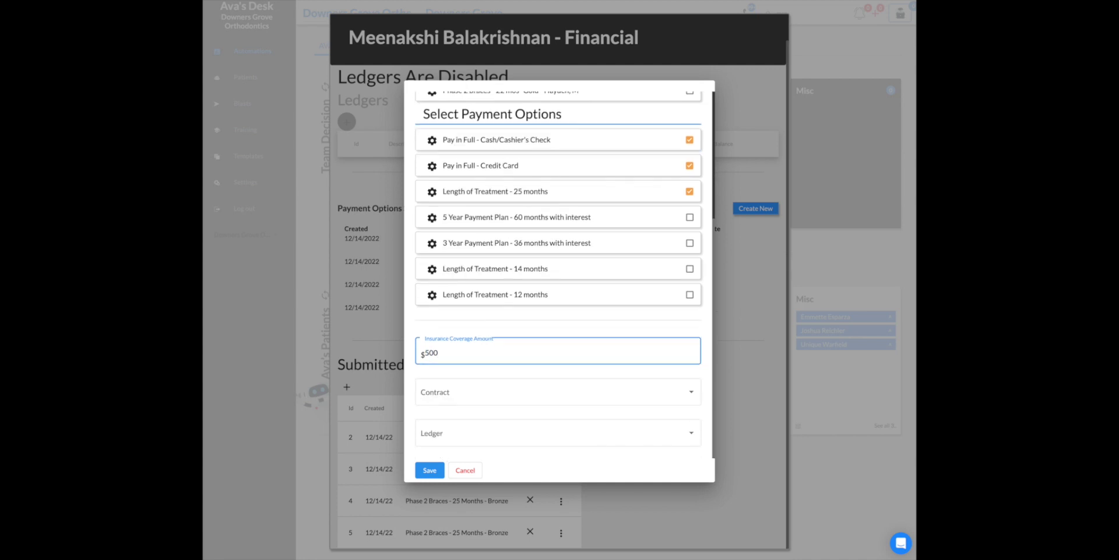
left_click(495, 395)
left_click(490, 438)
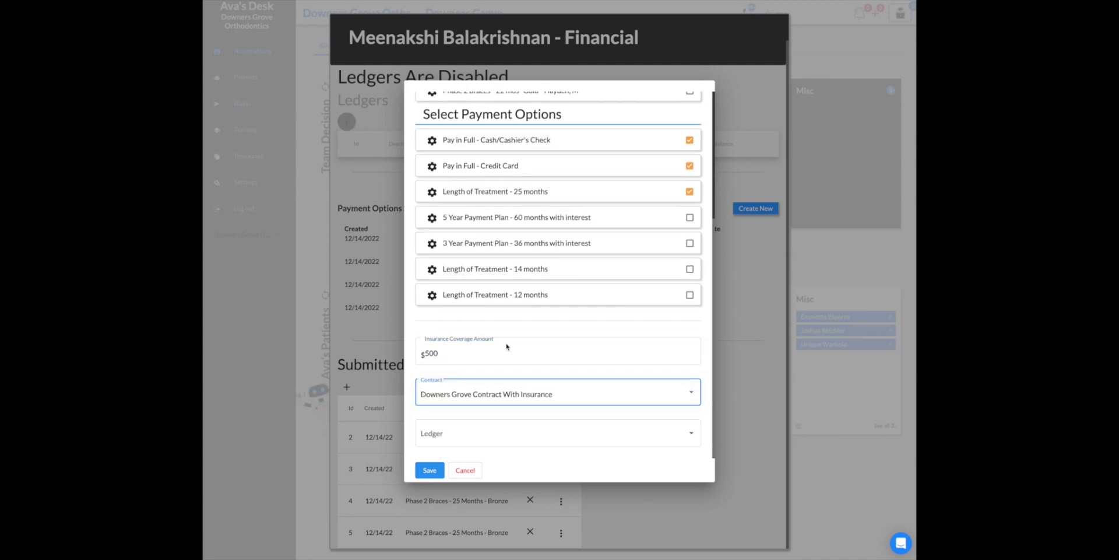
left_click(431, 471)
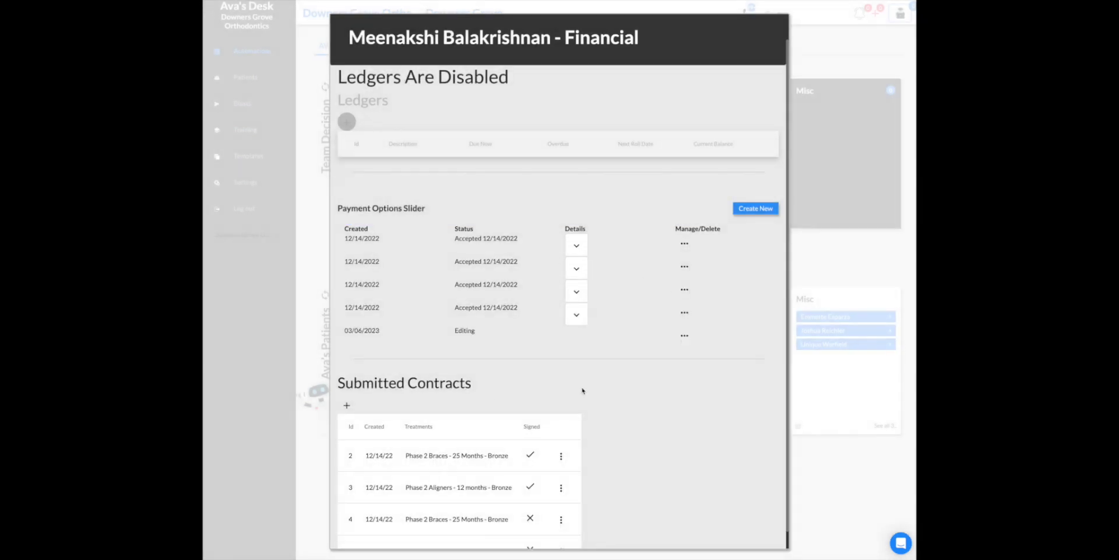
- Launch the 03/06/2023 slider, preview Phase 2 Braces - 25 Months - Bronze with each of the three payment options, and leave without submitting
left_click(685, 336)
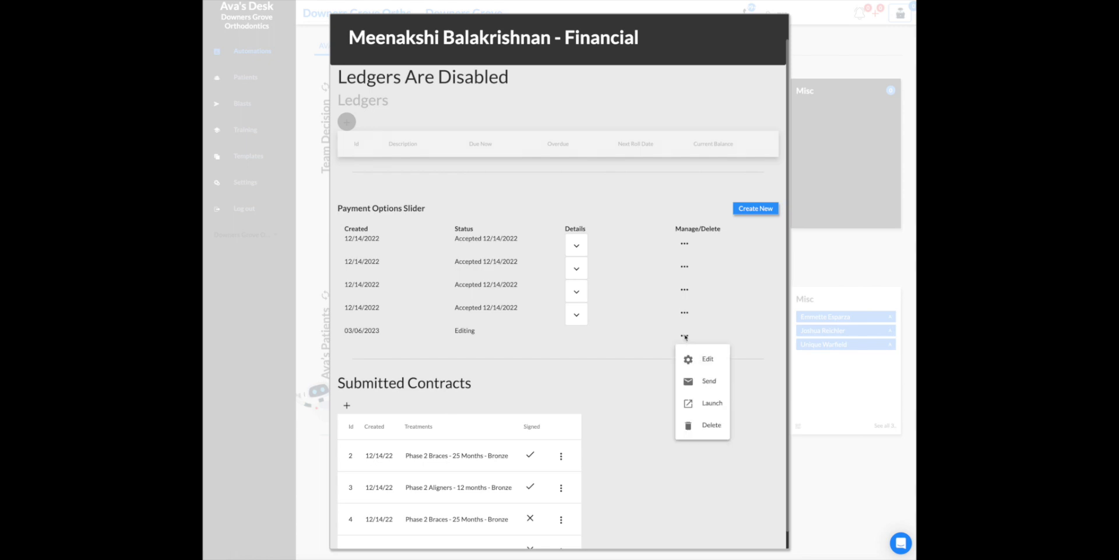
left_click(705, 403)
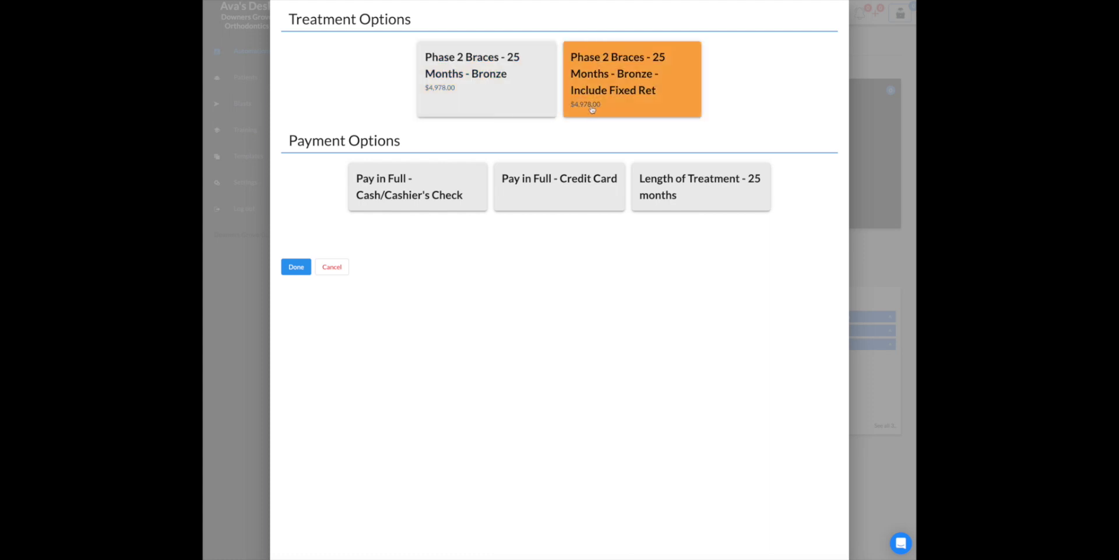
left_click(437, 108)
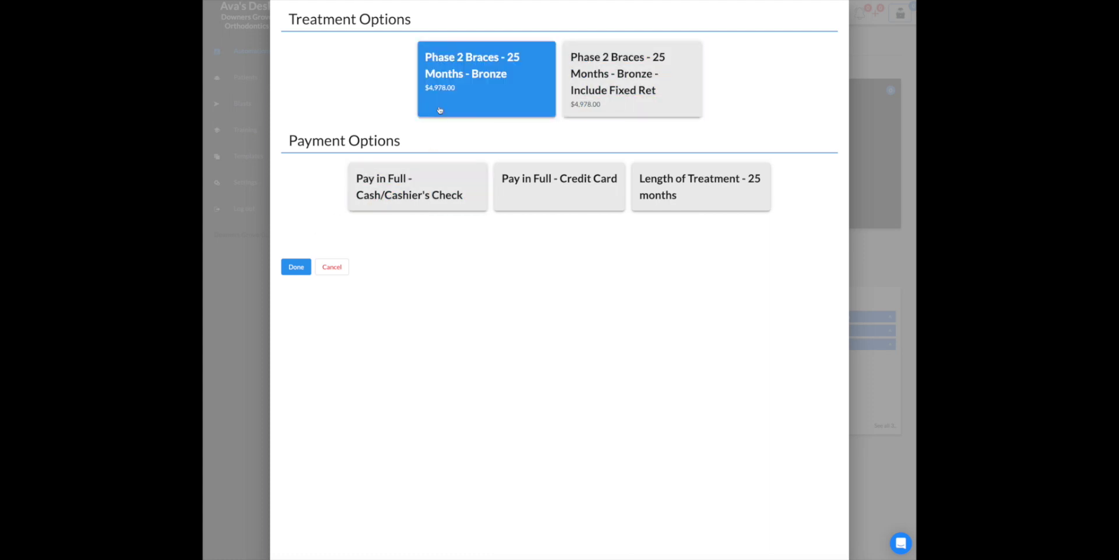
left_click(416, 179)
scroll(303, 280, "down", 1)
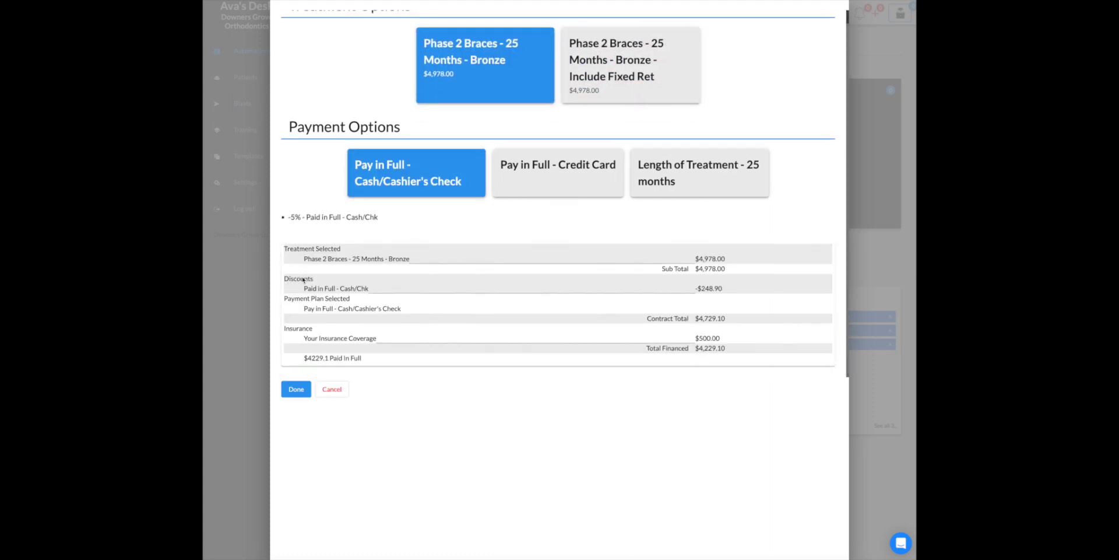
left_click(529, 190)
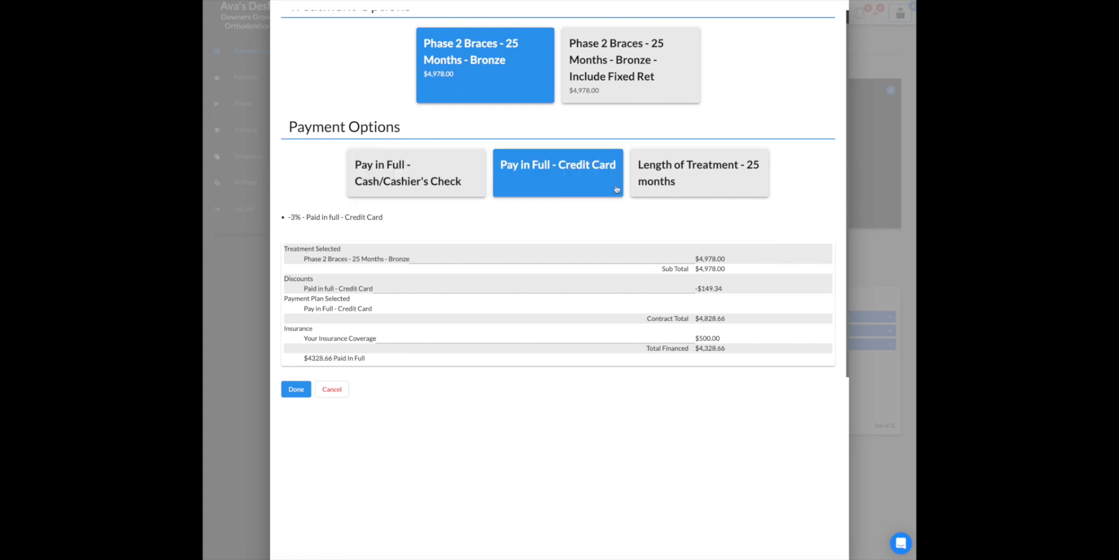
left_click(647, 184)
scroll(358, 267, "down", 1)
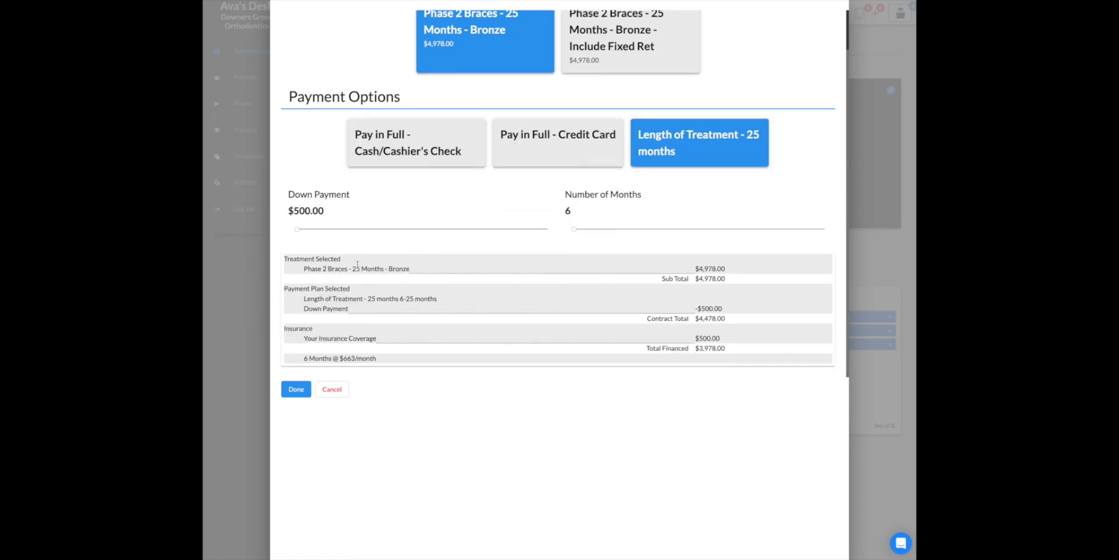
scroll(352, 280, "up", 2)
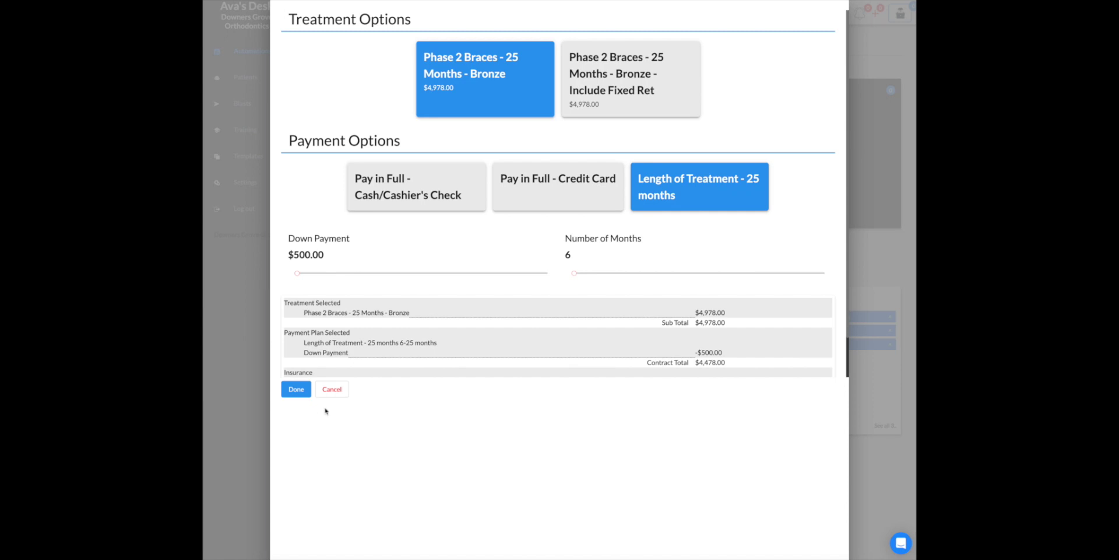
left_click(332, 390)
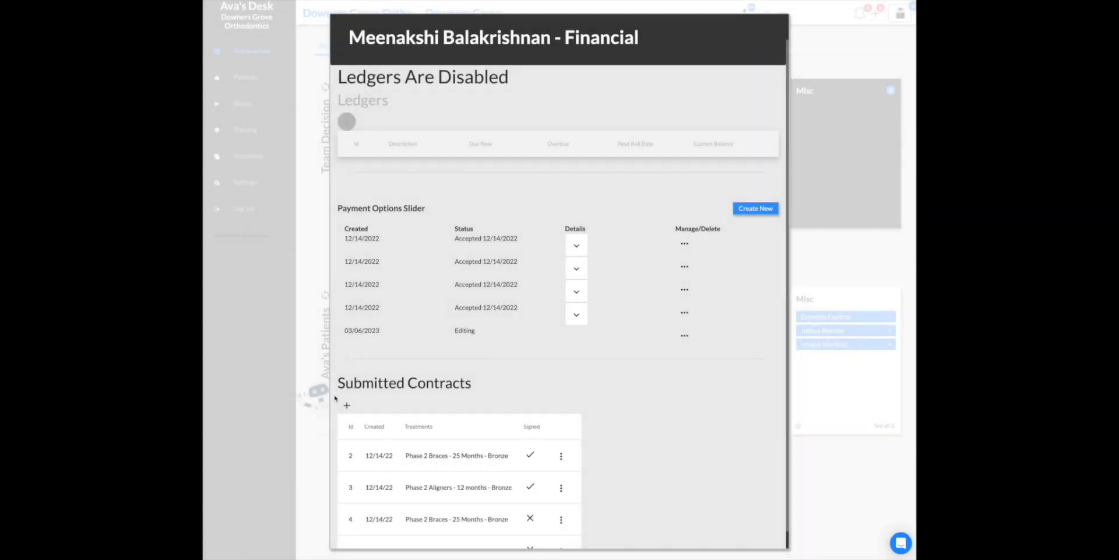
- Edit the 03/06/2023 slider and set the fee of the Phase 2 Braces - 25 Months - Bronze treatment to $8000
left_click(684, 335)
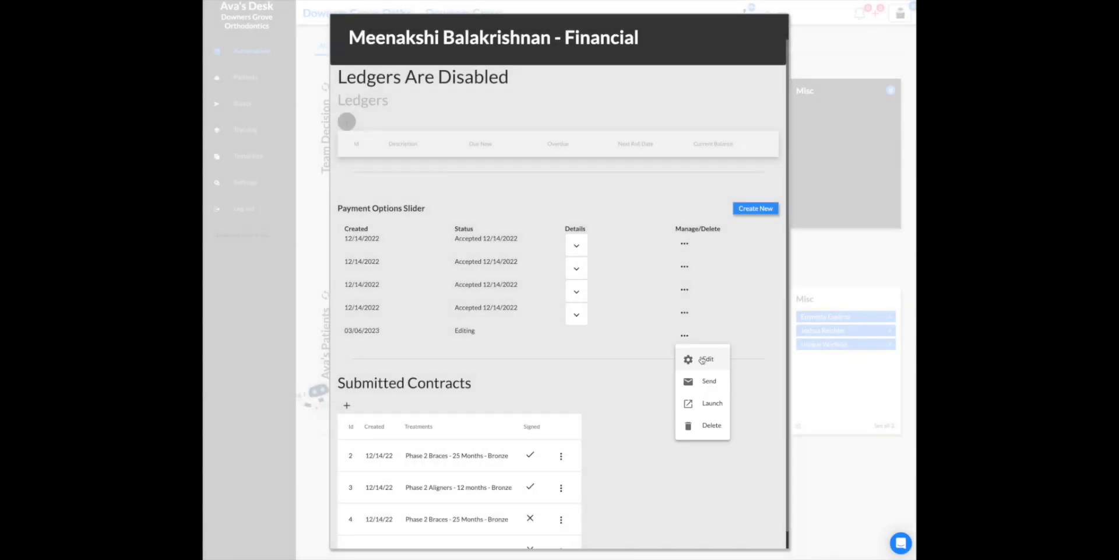
left_click(702, 360)
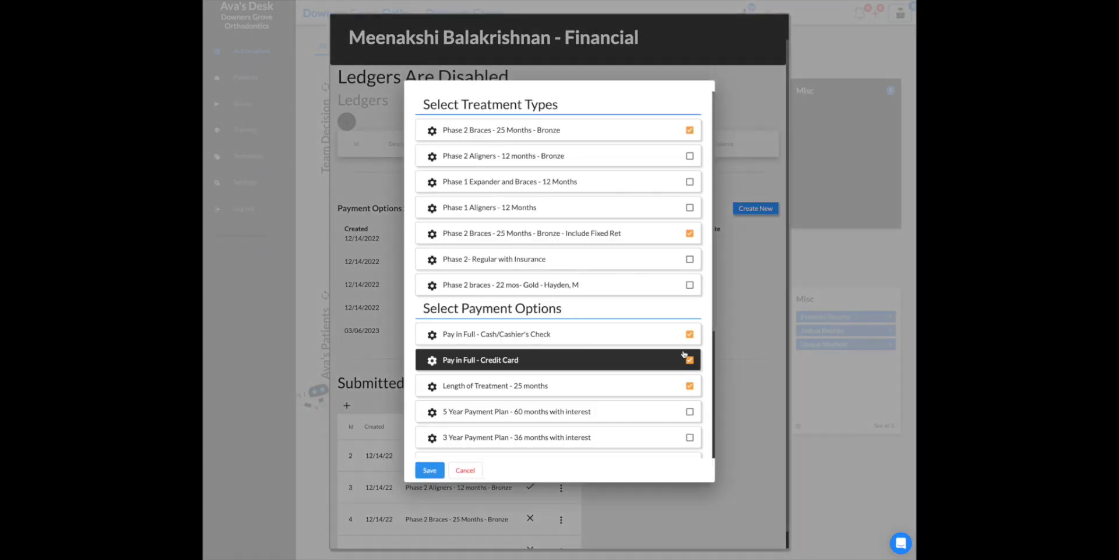
left_click(432, 131)
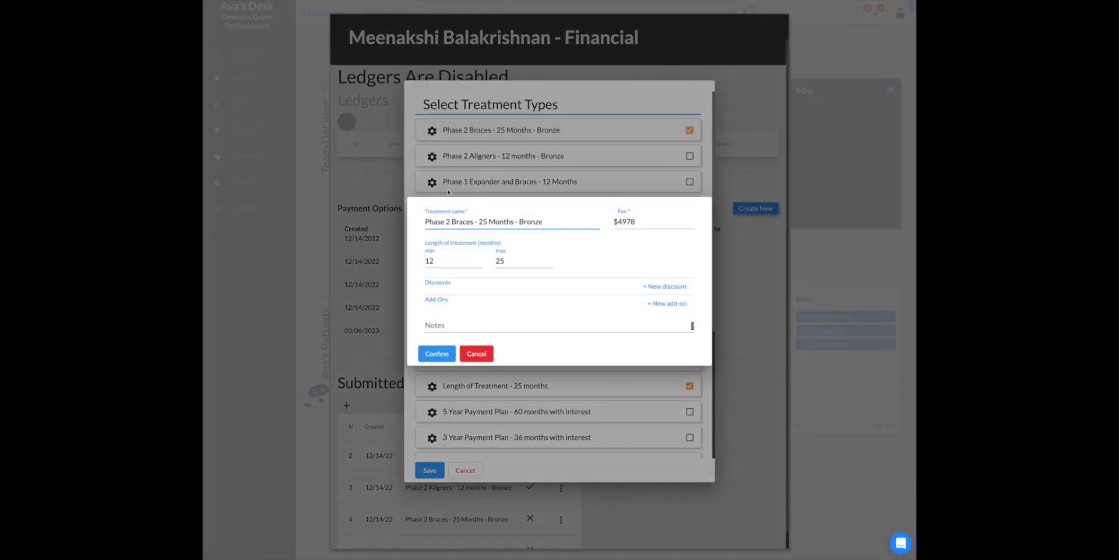
double_click(625, 221)
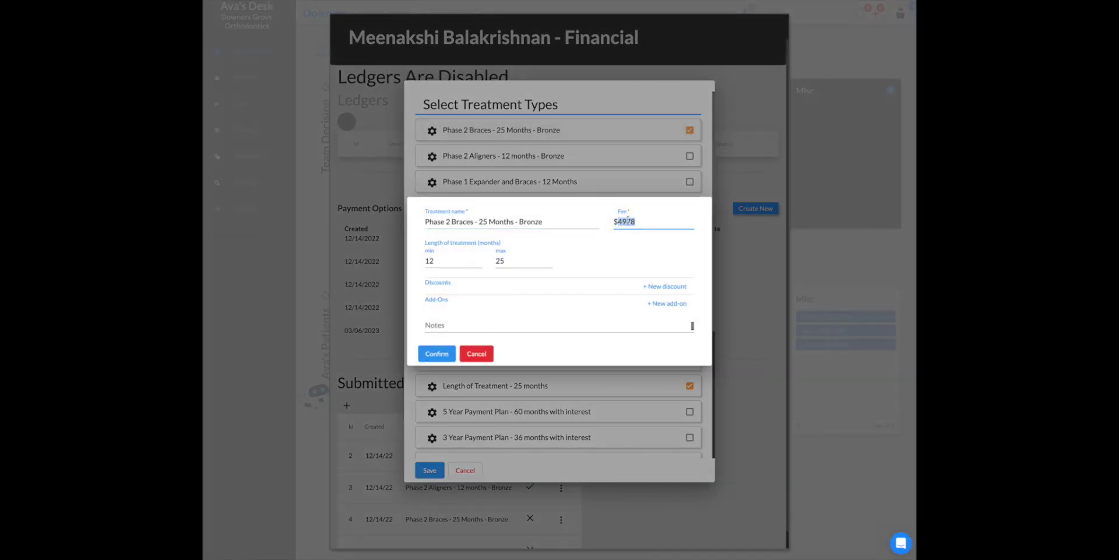
type("8000")
left_click(438, 353)
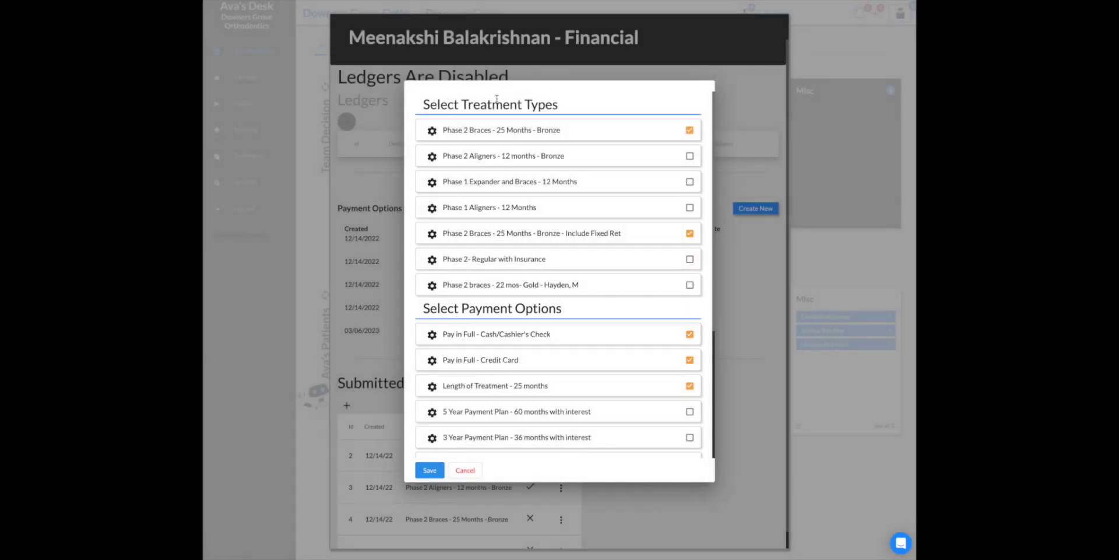
- Set the fee of the Phase 2 Braces - 25 Months - Bronze - Include Fixed Ret treatment to $8000
left_click(432, 234)
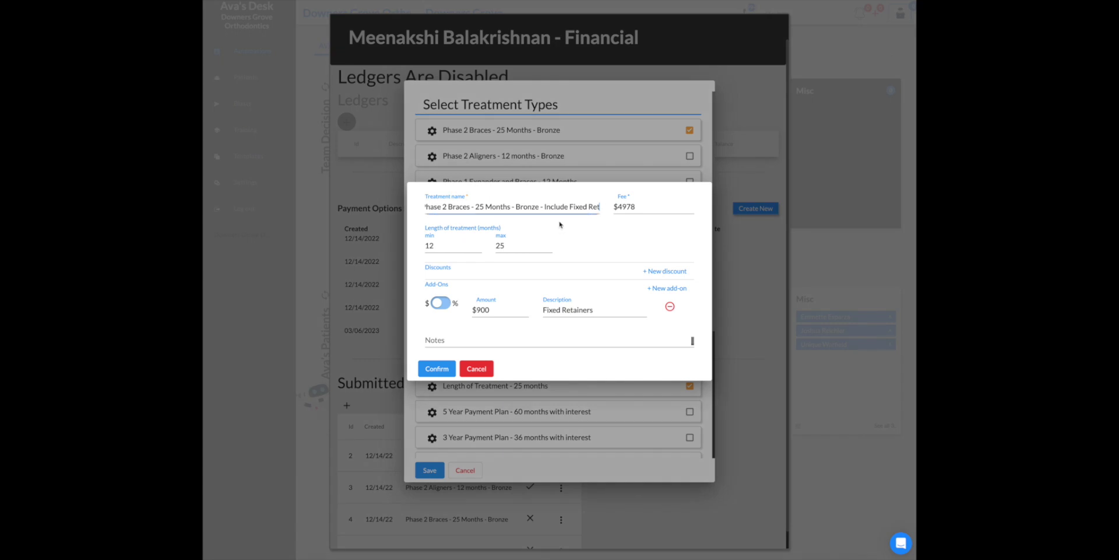
double_click(626, 205)
type("8000")
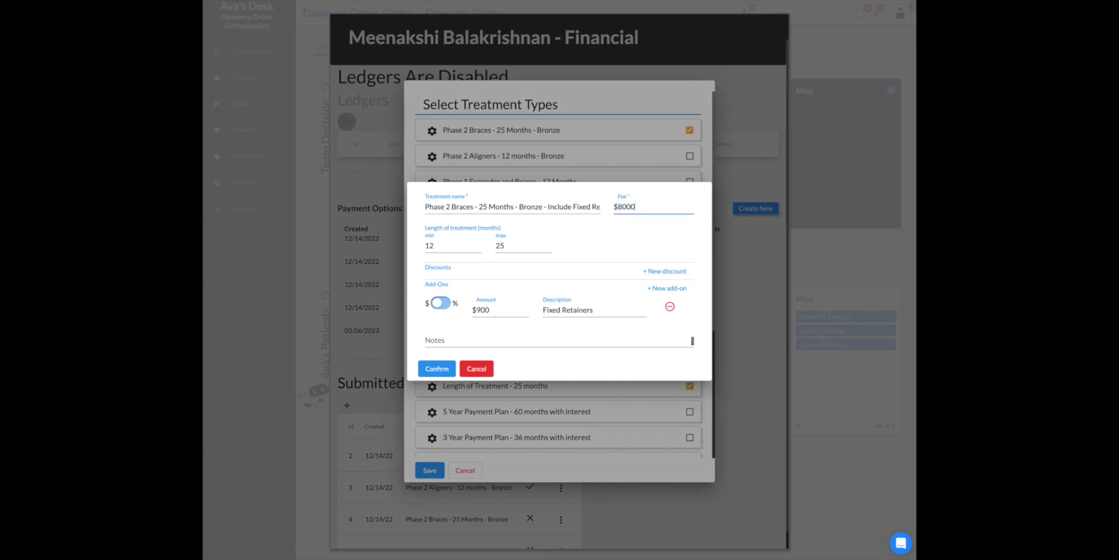
left_click(437, 368)
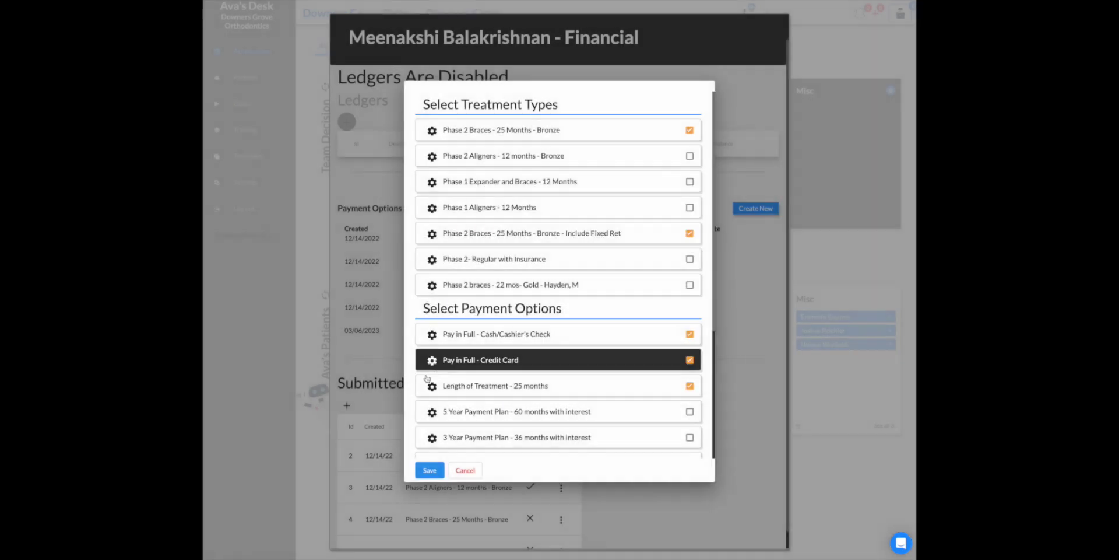
- Set the discount of the Pay in Full - Cash/Cashier's Check payment option to 0%
left_click(432, 334)
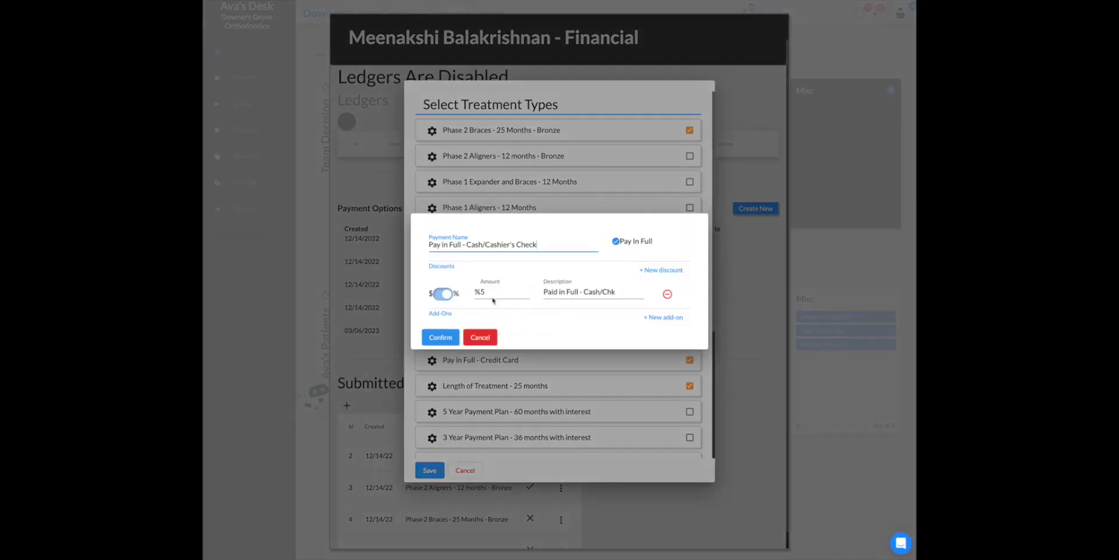
left_click(485, 294)
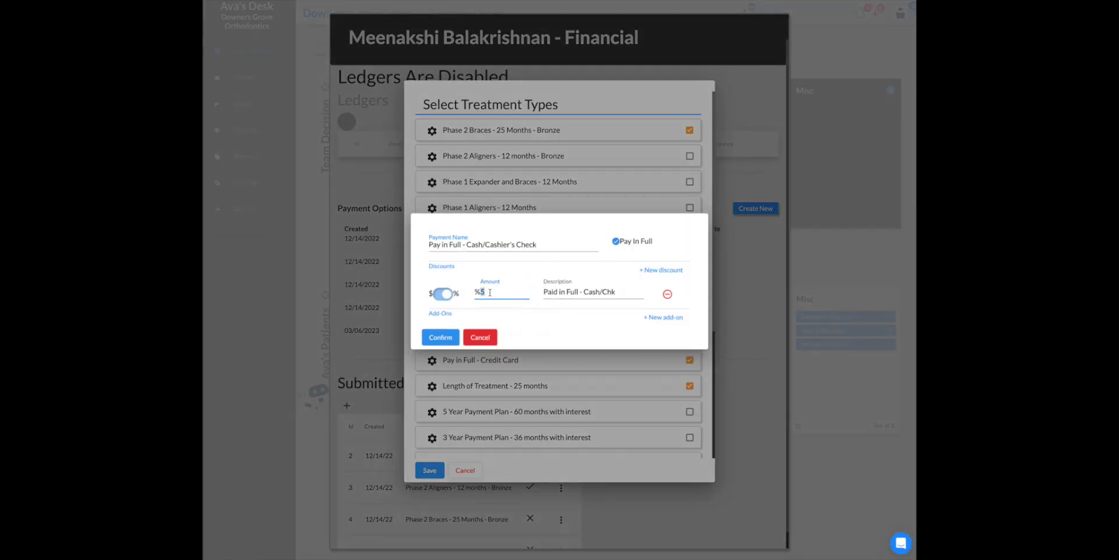
type("0")
left_click(442, 338)
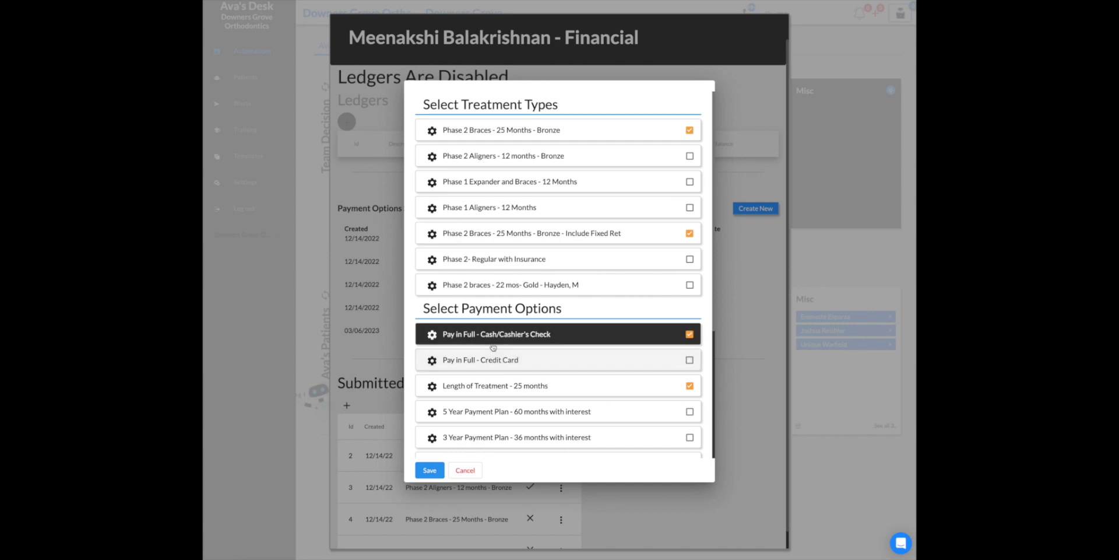
- Set the discount of the Pay in Full - Credit Card payment option to 50%
left_click(432, 360)
double_click(513, 295)
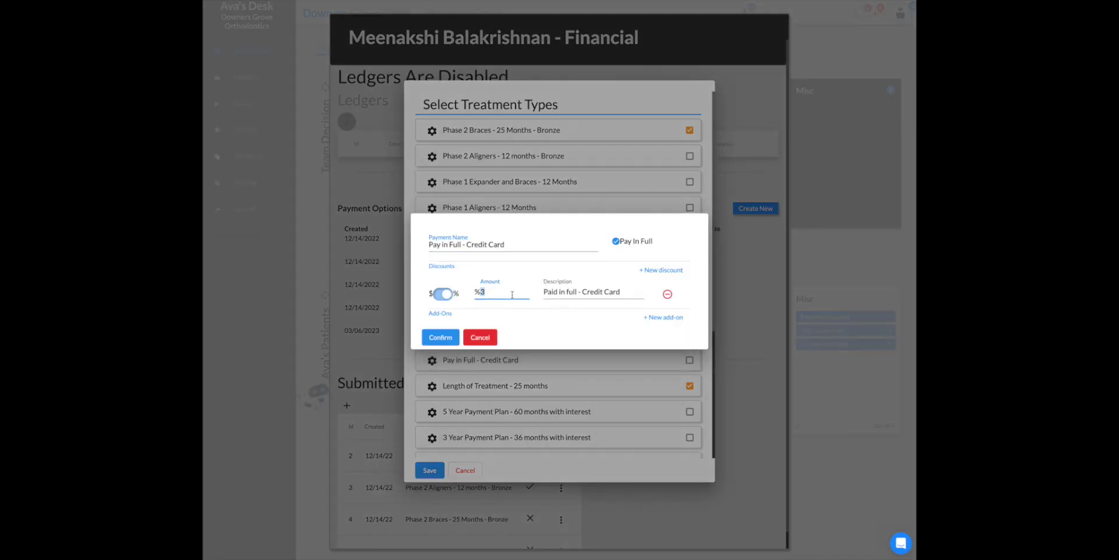
type("50")
left_click(452, 337)
- Set the minimum down payment of the Length of Treatment - 25 months option to $5000 and save the slider
left_click(432, 387)
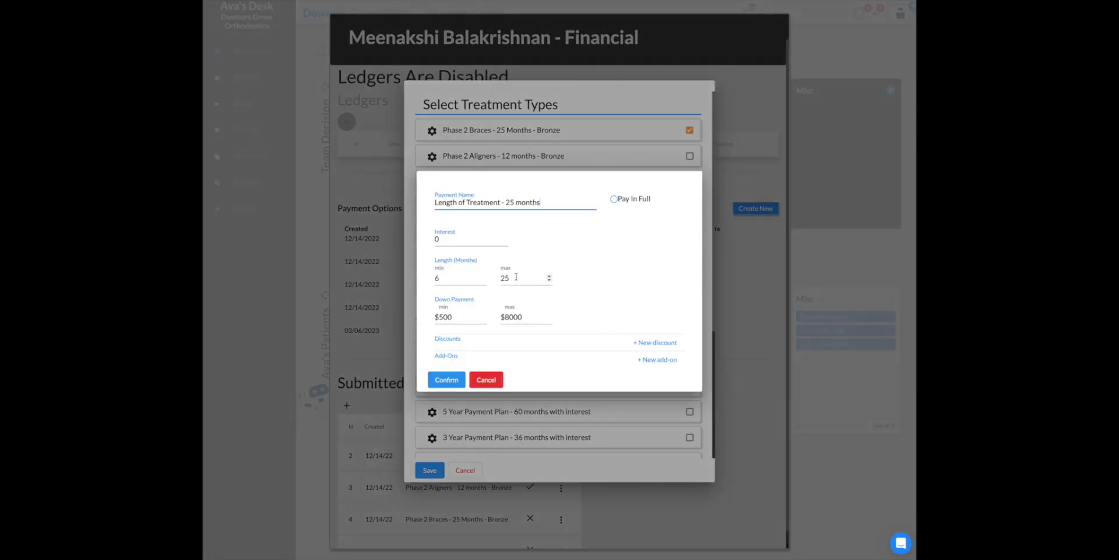
left_click(456, 317)
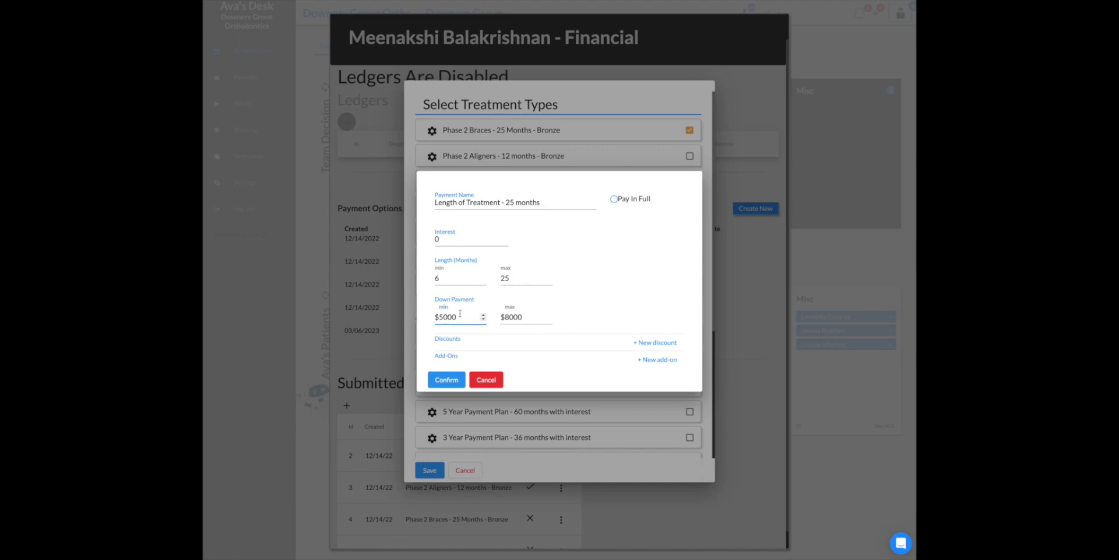
left_click(446, 380)
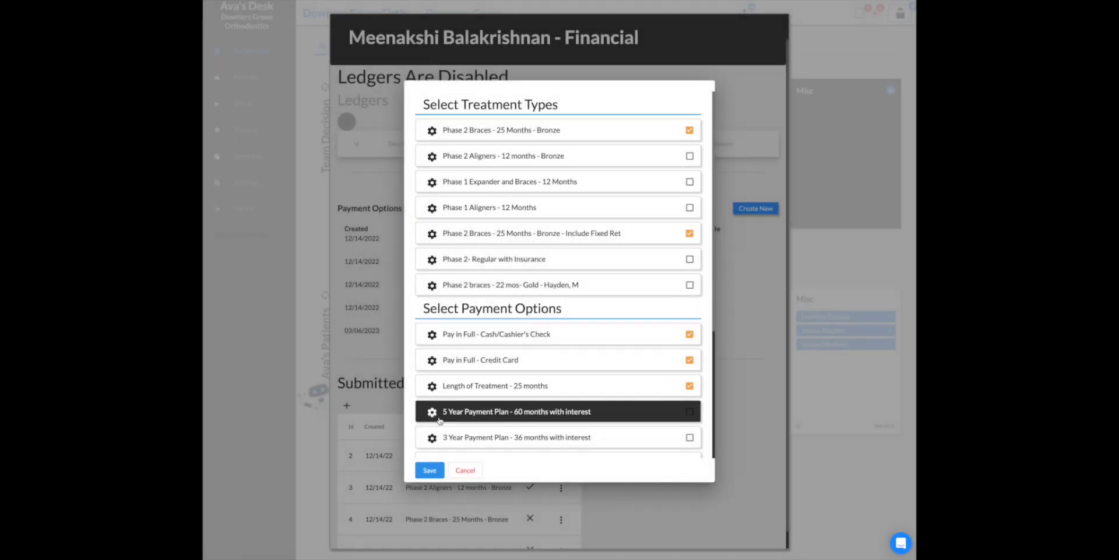
left_click(430, 469)
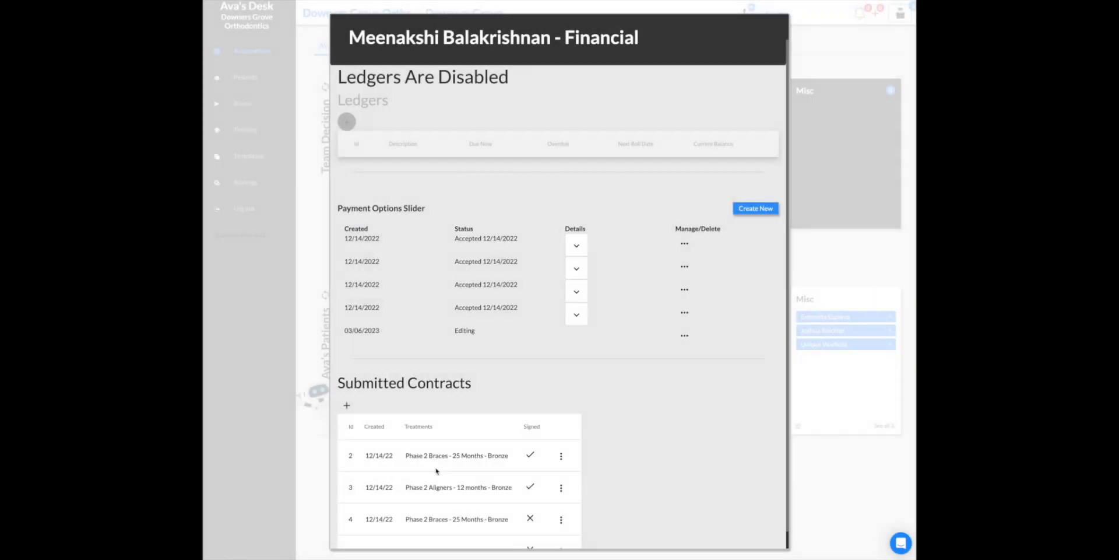
left_click(684, 337)
left_click(707, 358)
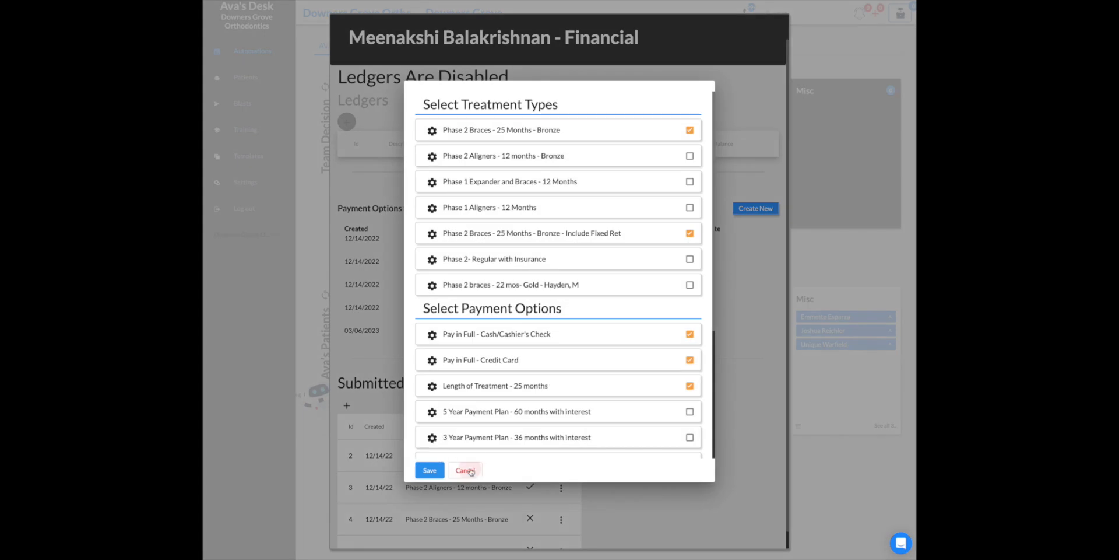
left_click(429, 467)
- Preview the Phase 2 Braces - 25 Months - Bronze treatment with the cash, credit card and 25-month payment options, then close the preview without accepting
left_click(483, 88)
left_click(461, 90)
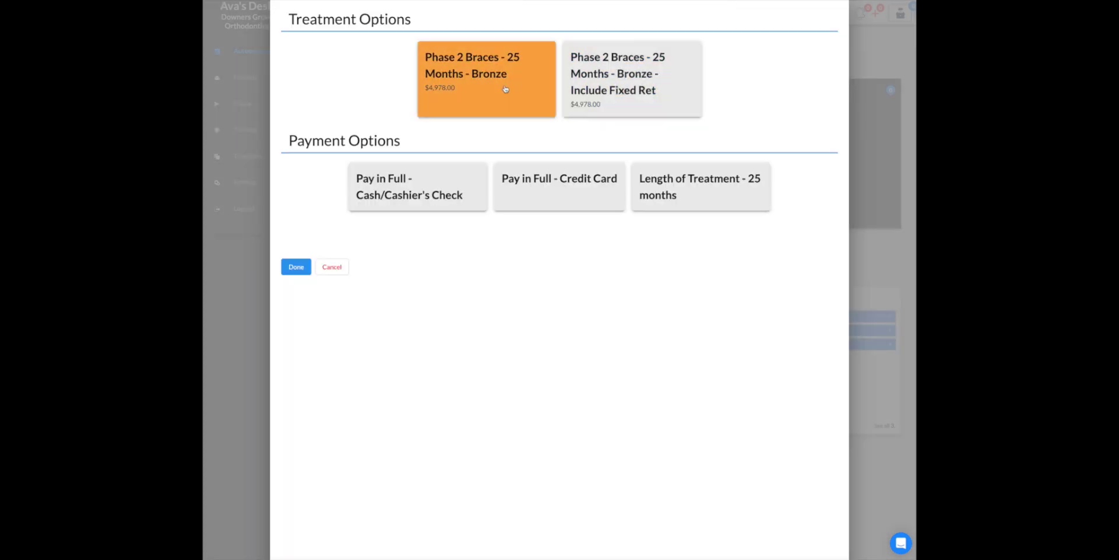
left_click(454, 182)
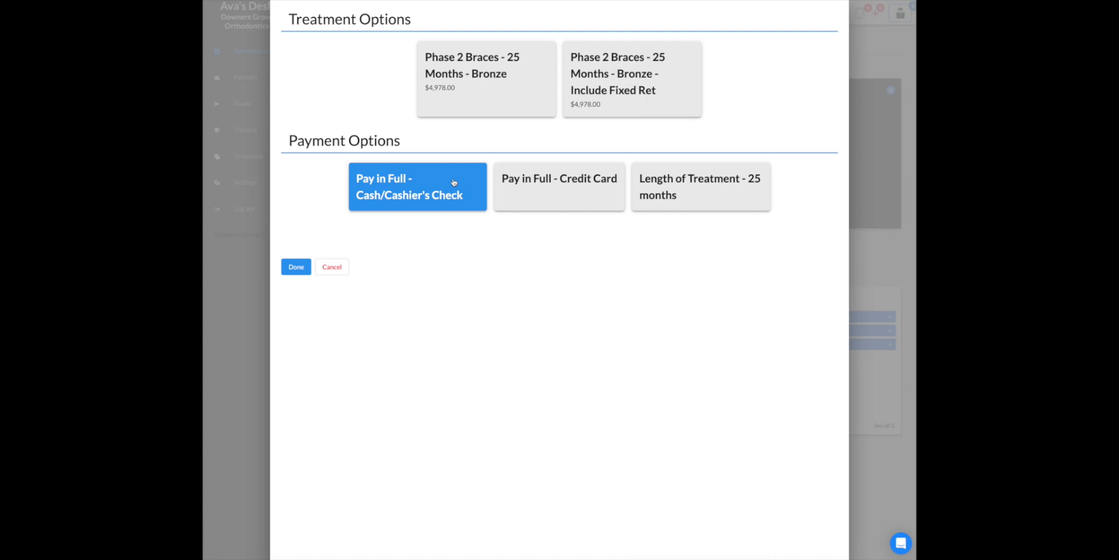
left_click(482, 97)
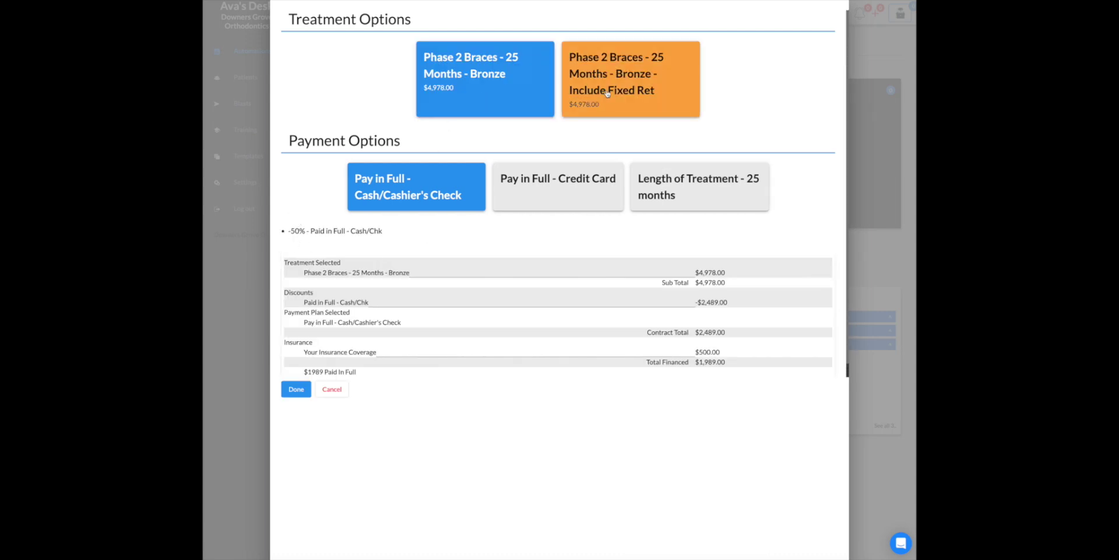
left_click(543, 176)
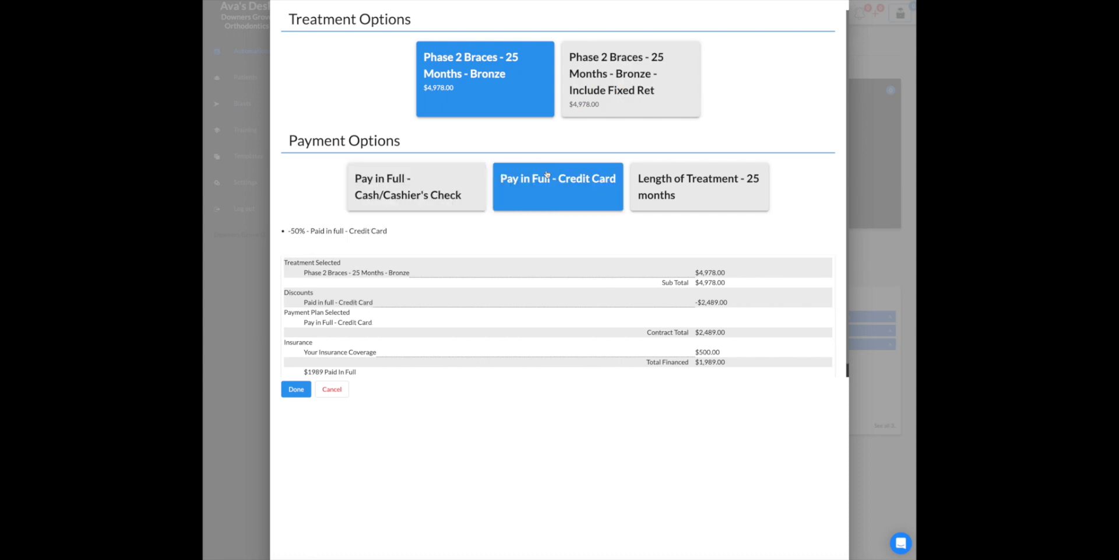
left_click(667, 199)
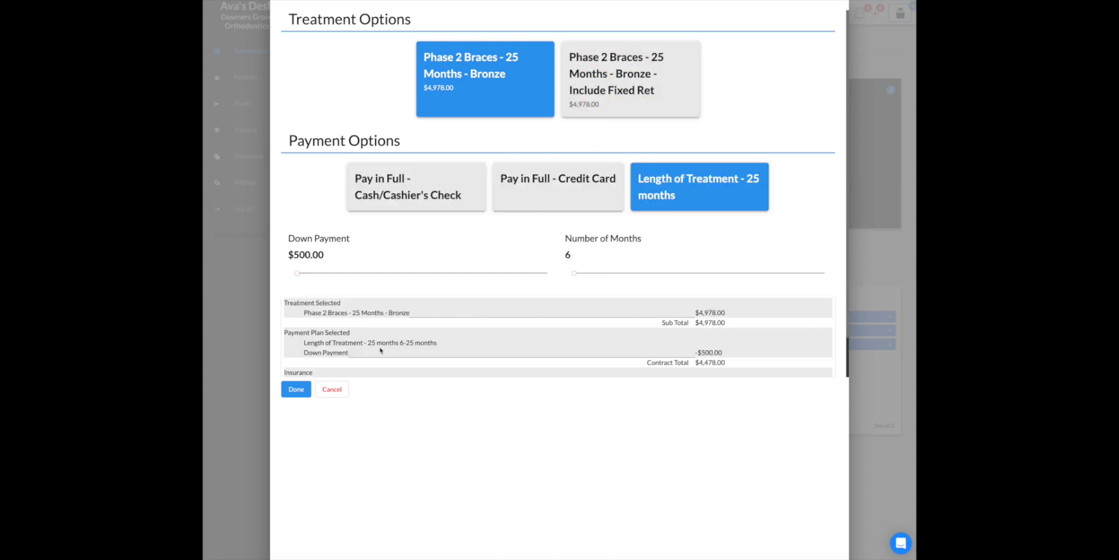
scroll(380, 350, "down", 1)
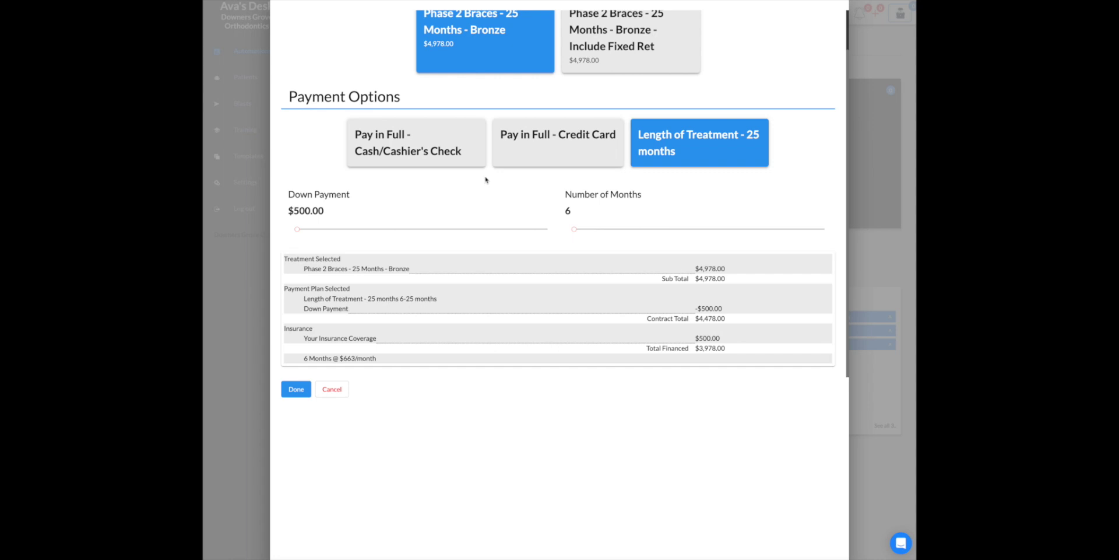
left_click(331, 389)
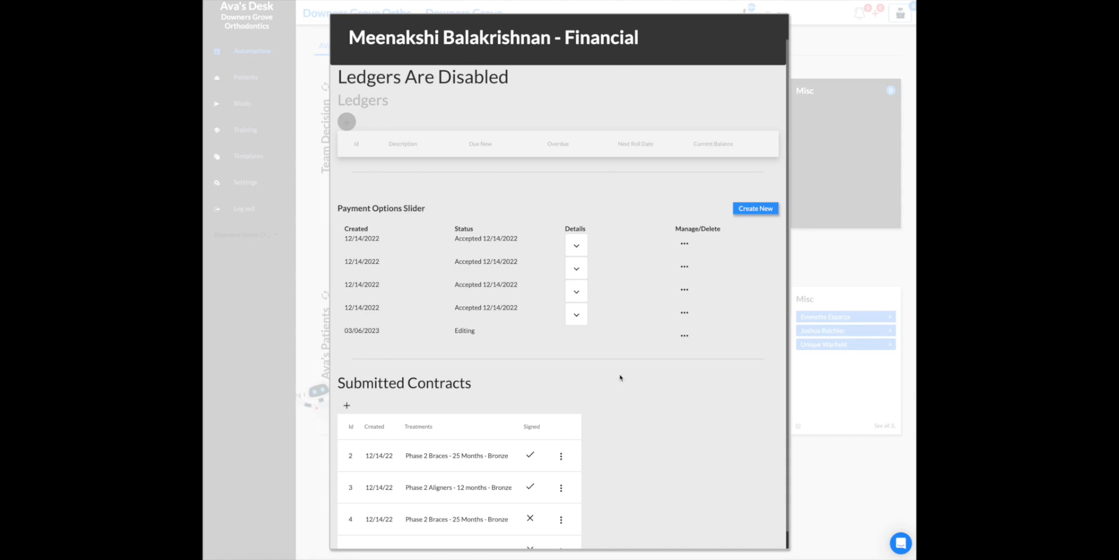
- Edit the 03/06/2023 slider, deselect Phase 2 Braces - 25 Months - Bronze - Include Fixed Ret, set its fee to $8000 and reselect it
left_click(684, 336)
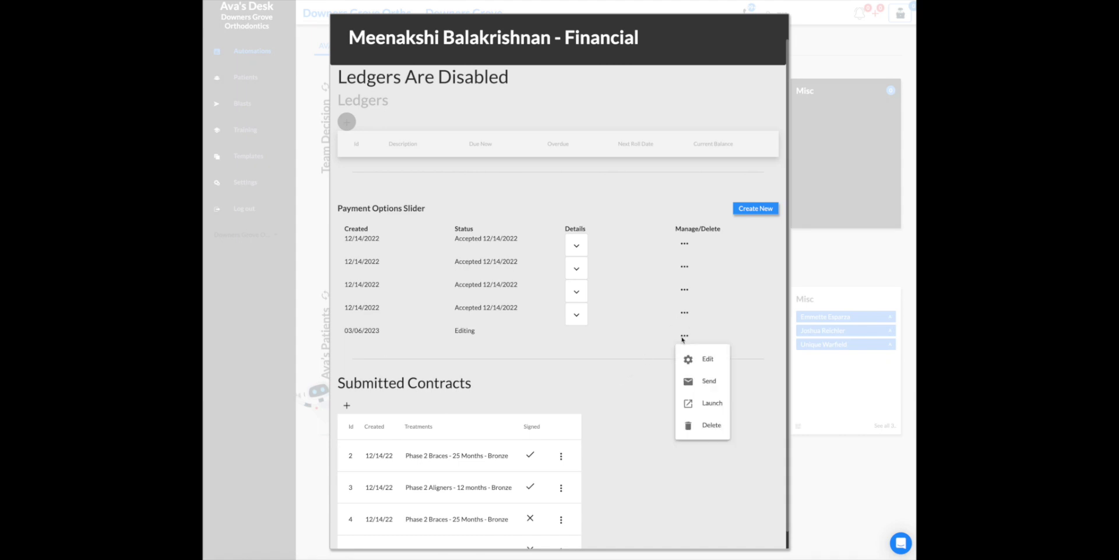
left_click(708, 360)
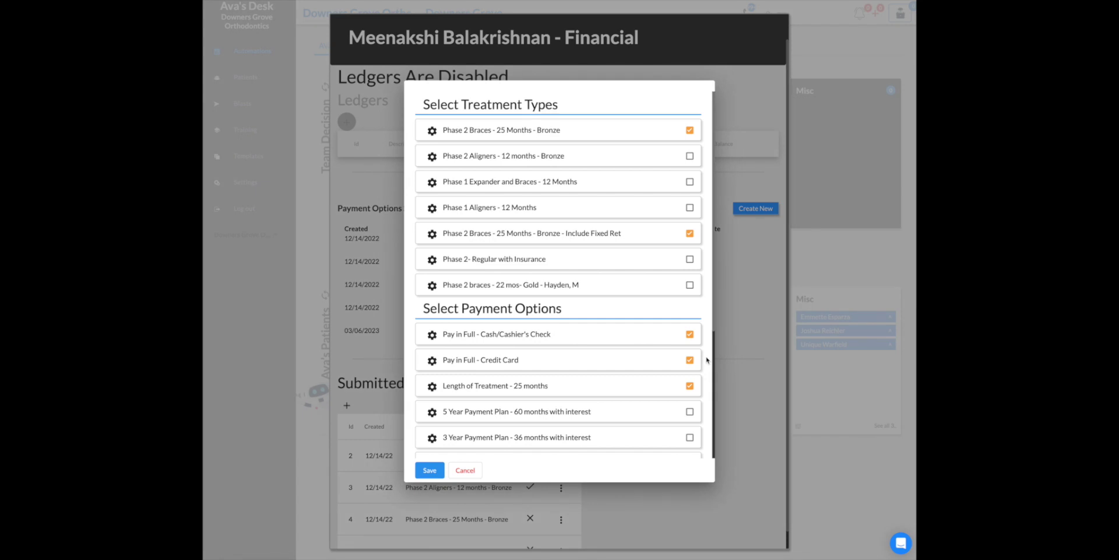
left_click(690, 233)
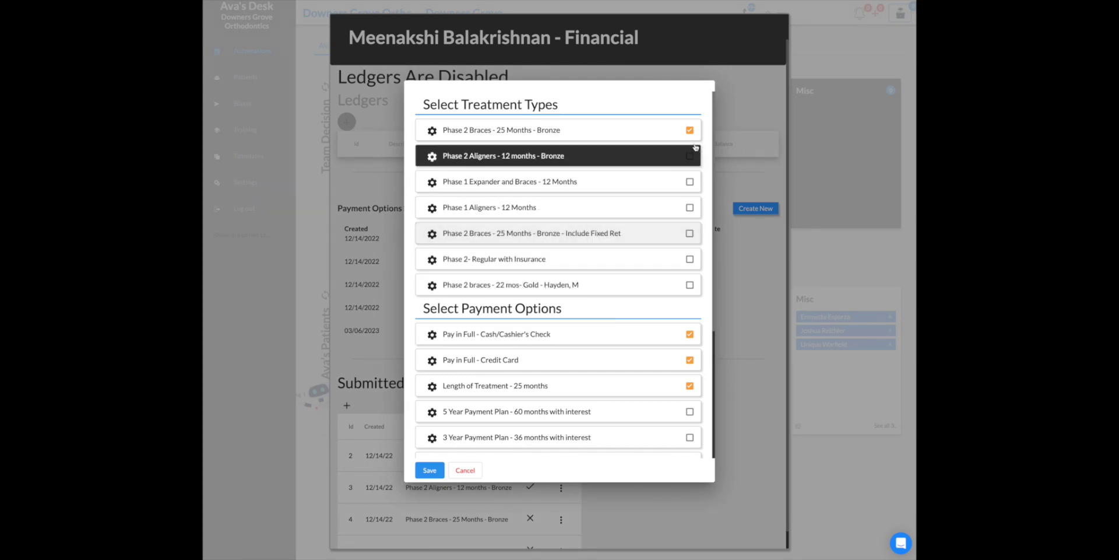
left_click(431, 233)
double_click(625, 207)
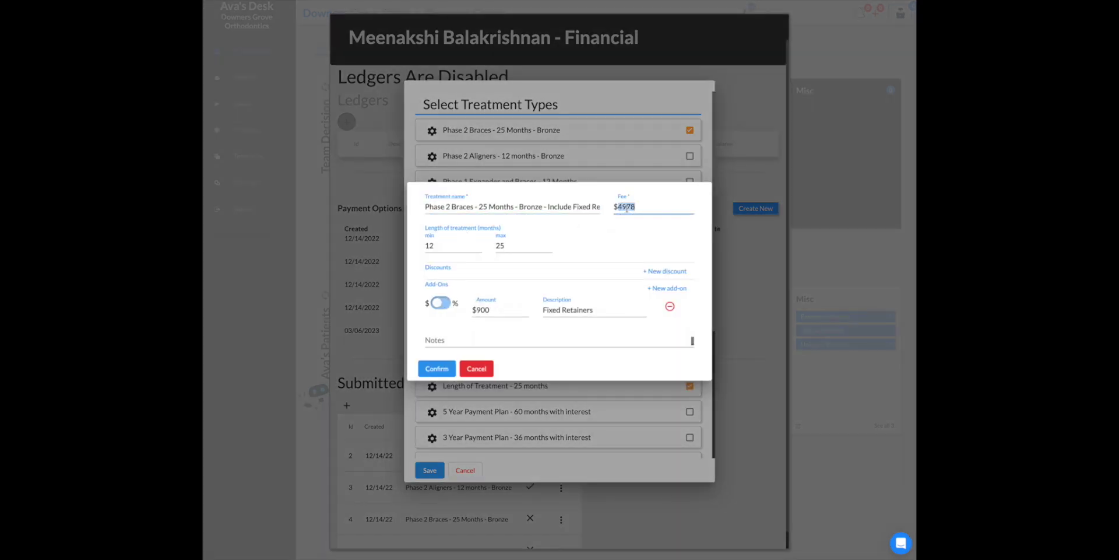
type("8000")
left_click(427, 372)
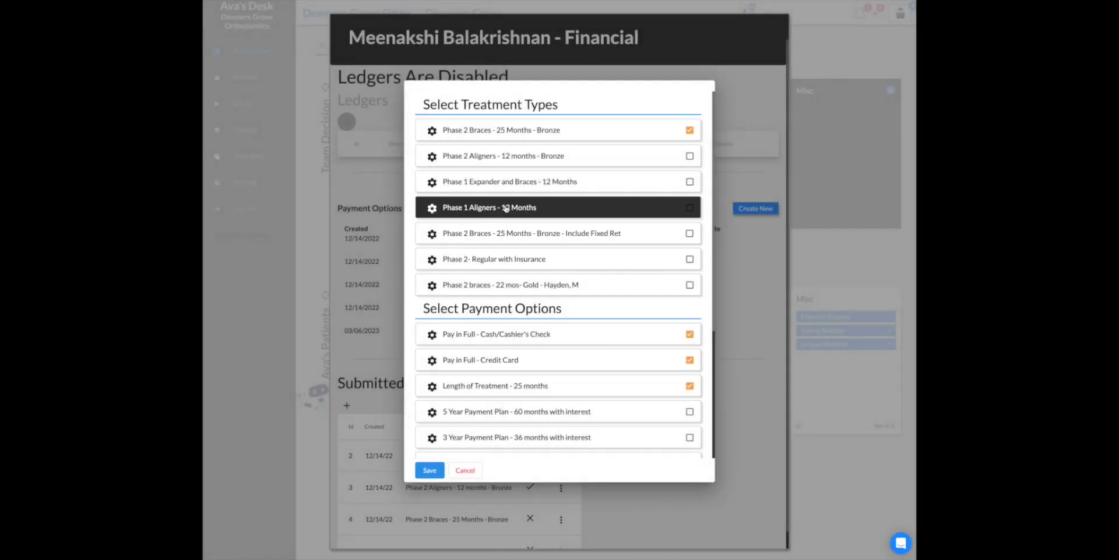
left_click(690, 234)
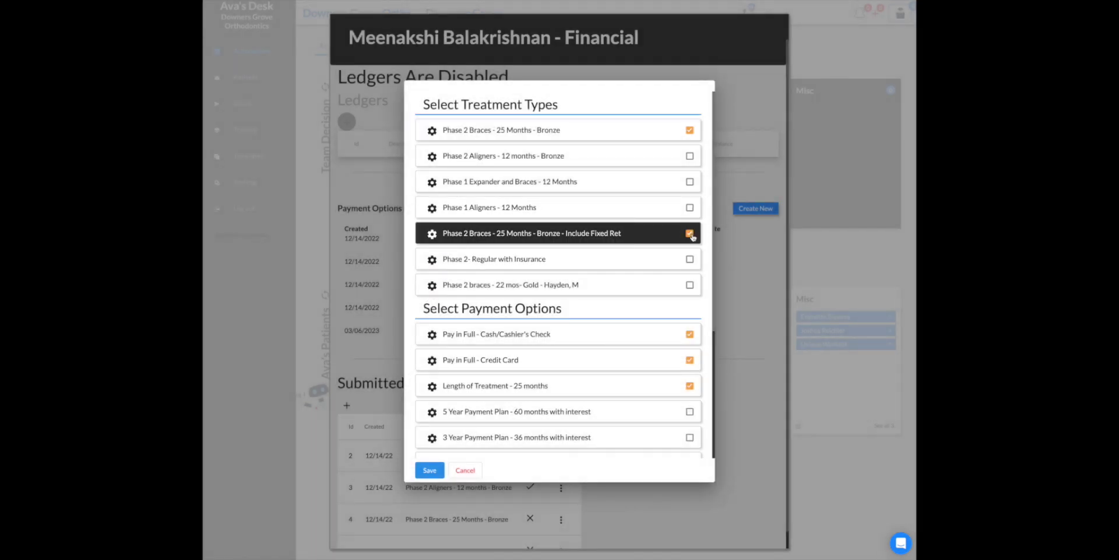
- Deselect Phase 2 Braces - 25 Months - Bronze, set its fee to $8000, reselect it and save the slider
left_click(689, 130)
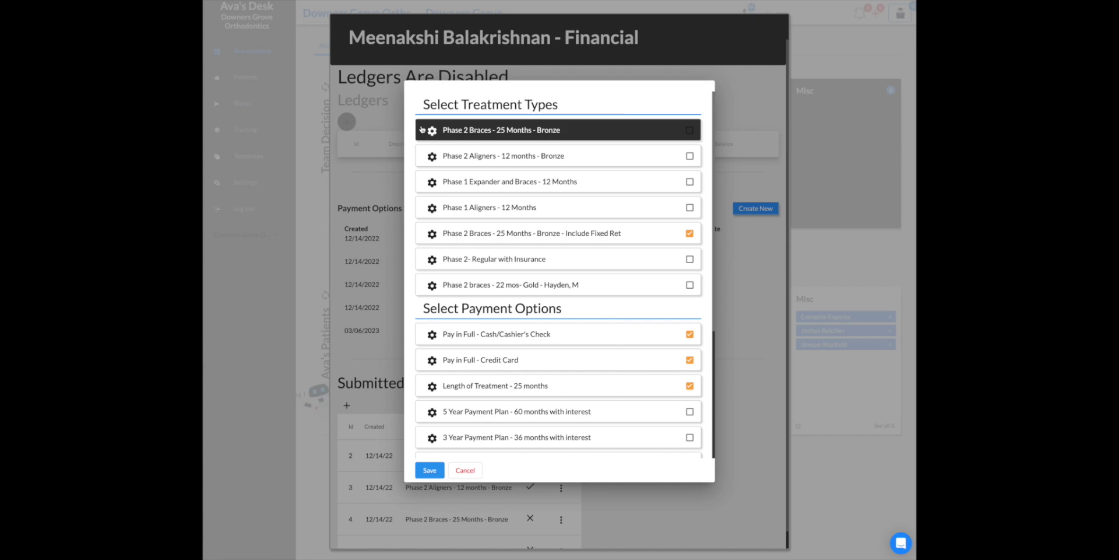
left_click(432, 131)
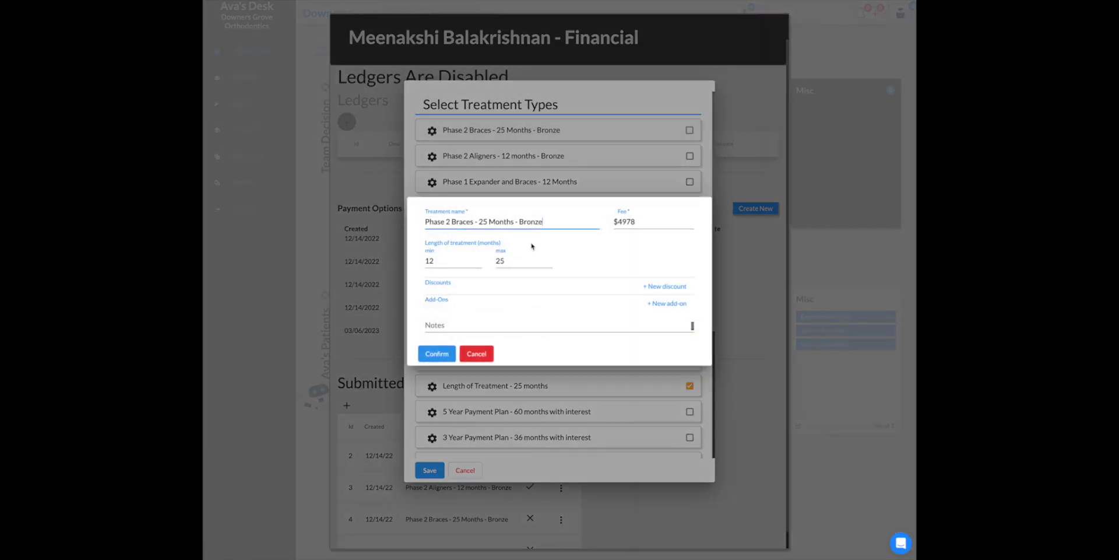
double_click(624, 221)
type("8000")
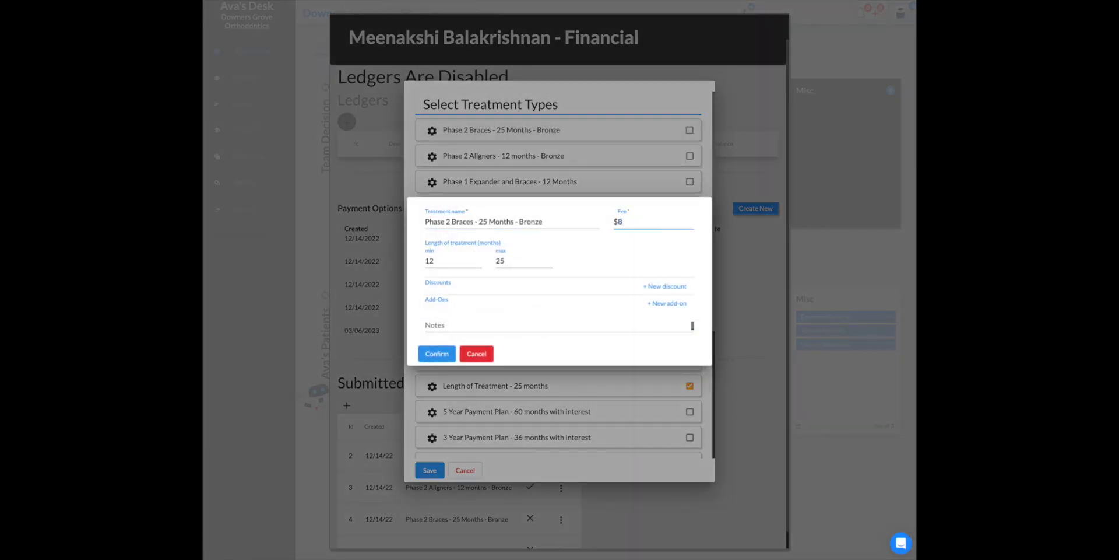
left_click(439, 353)
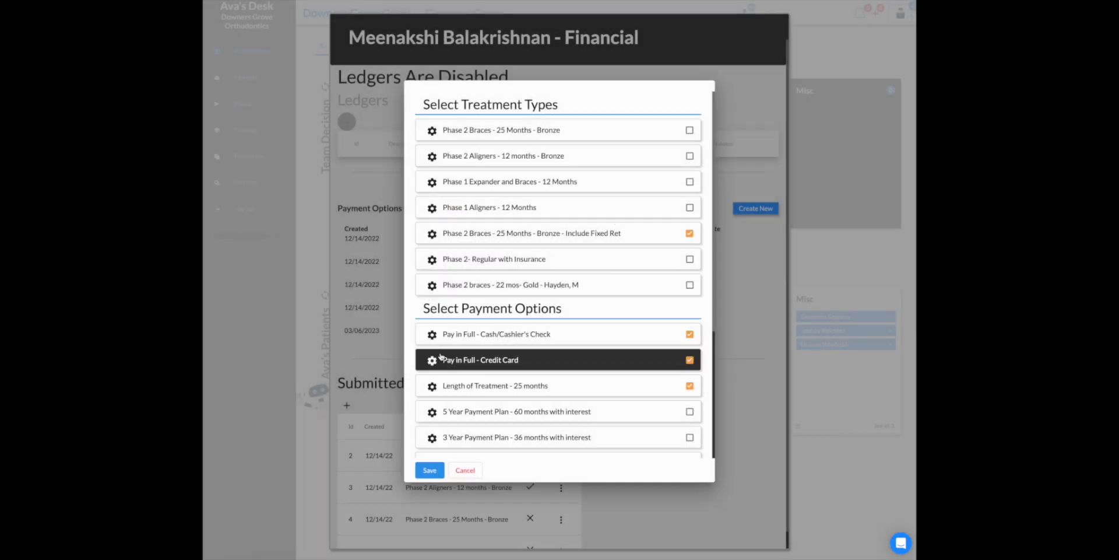
left_click(689, 130)
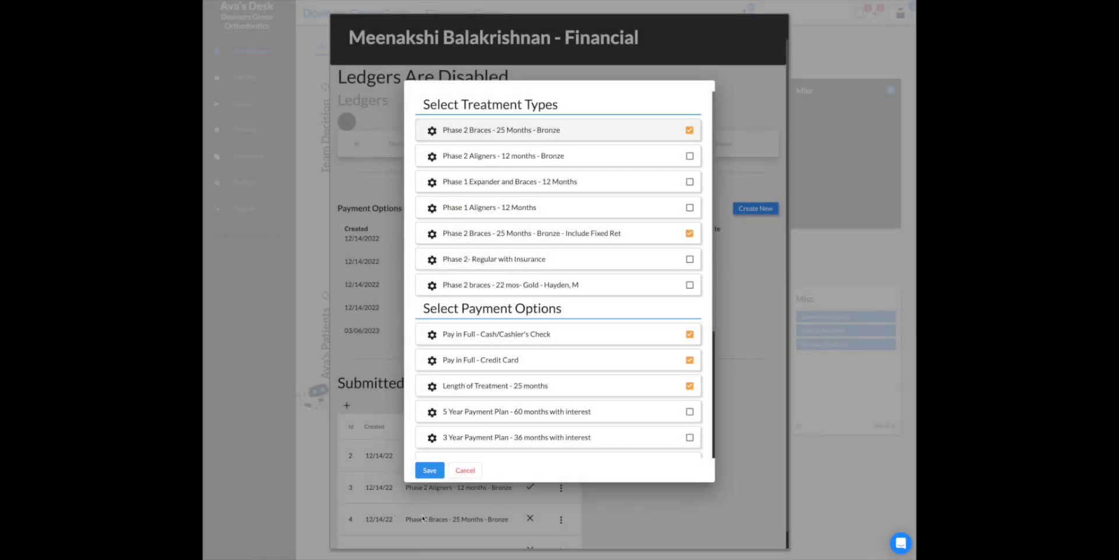
left_click(429, 471)
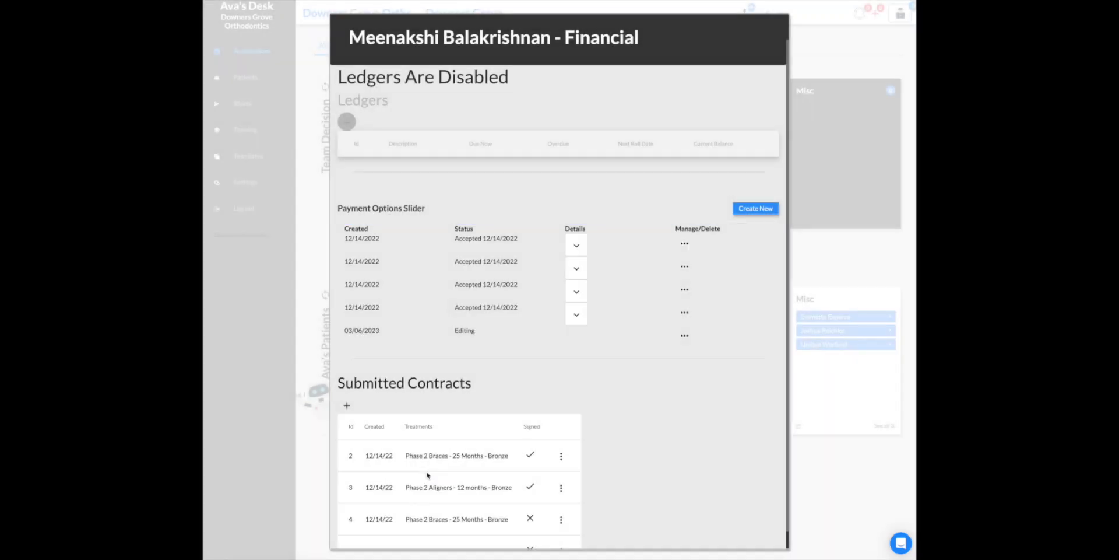
- Launch the 03/06/2023 slider and review the Phase 2 Braces - 25 Months - Bronze treatment with the credit card and 25-month payment options
left_click(685, 336)
left_click(706, 402)
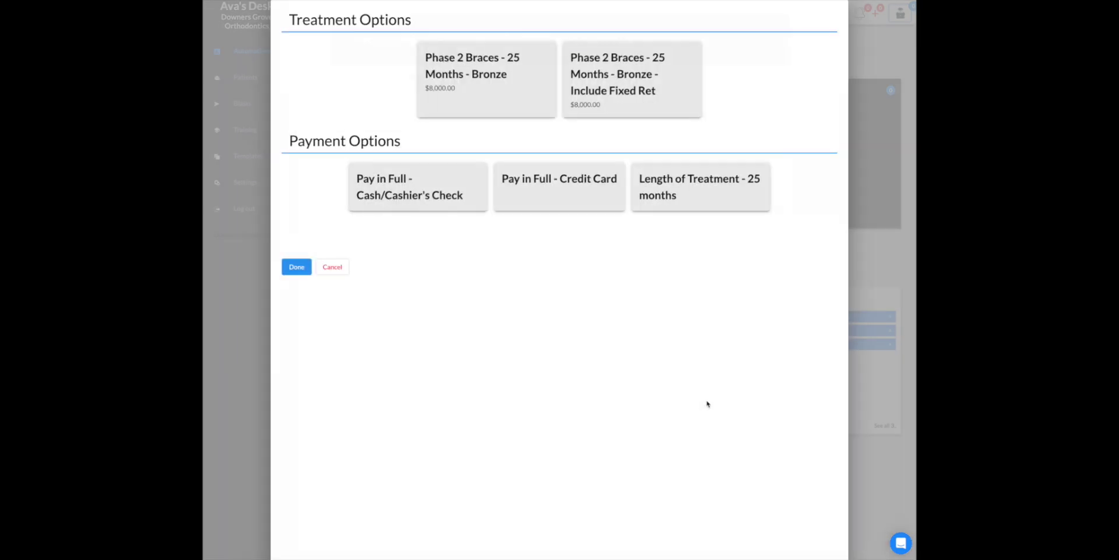
left_click(499, 92)
left_click(614, 112)
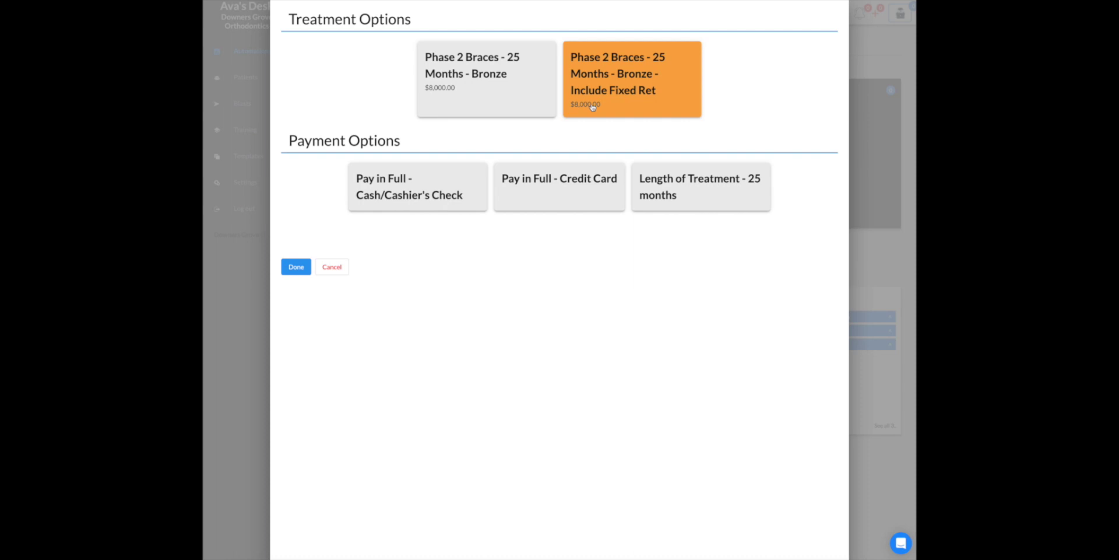
left_click(727, 202)
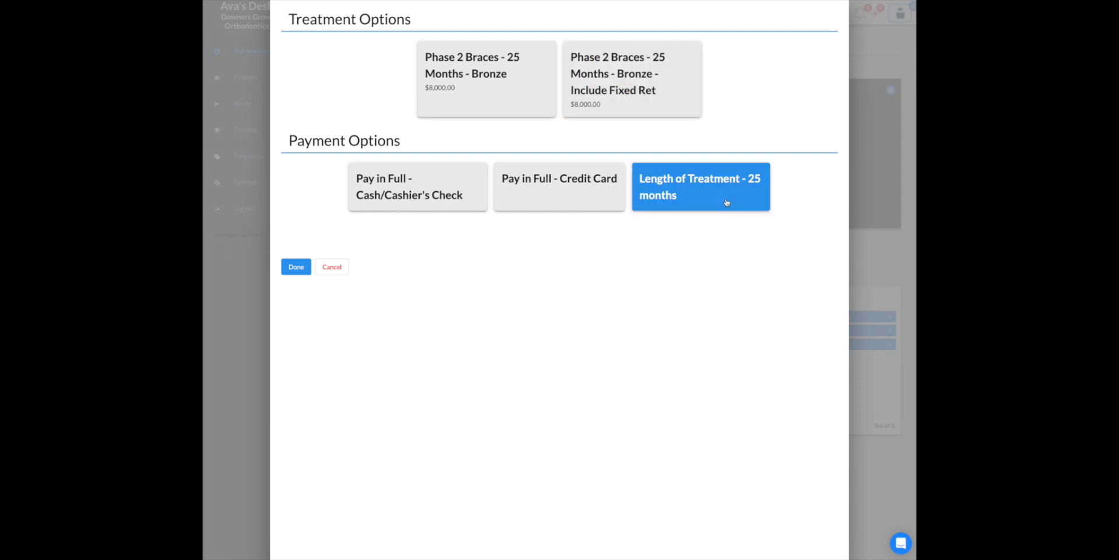
left_click(465, 182)
left_click(551, 195)
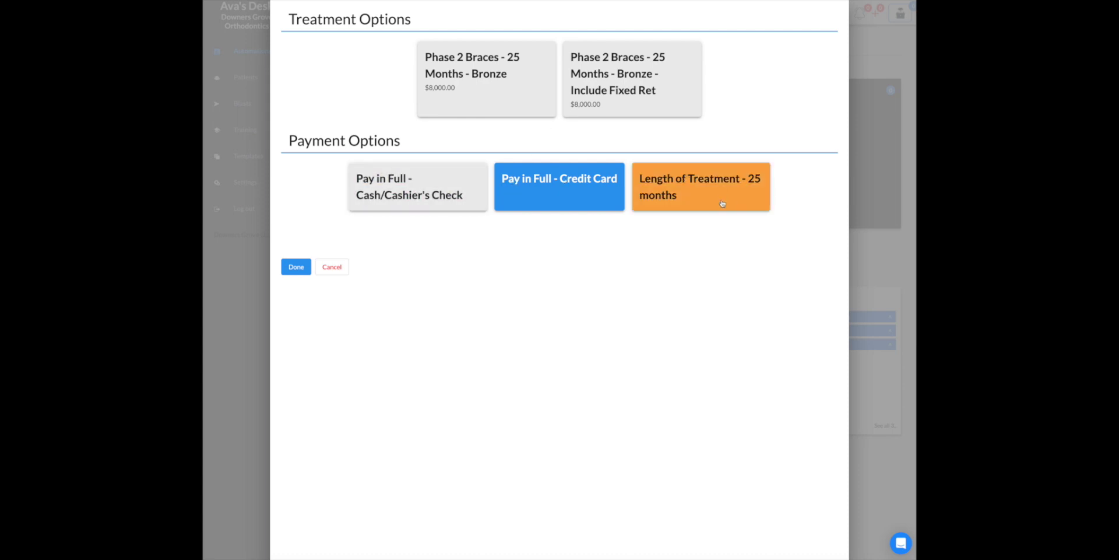
left_click(527, 75)
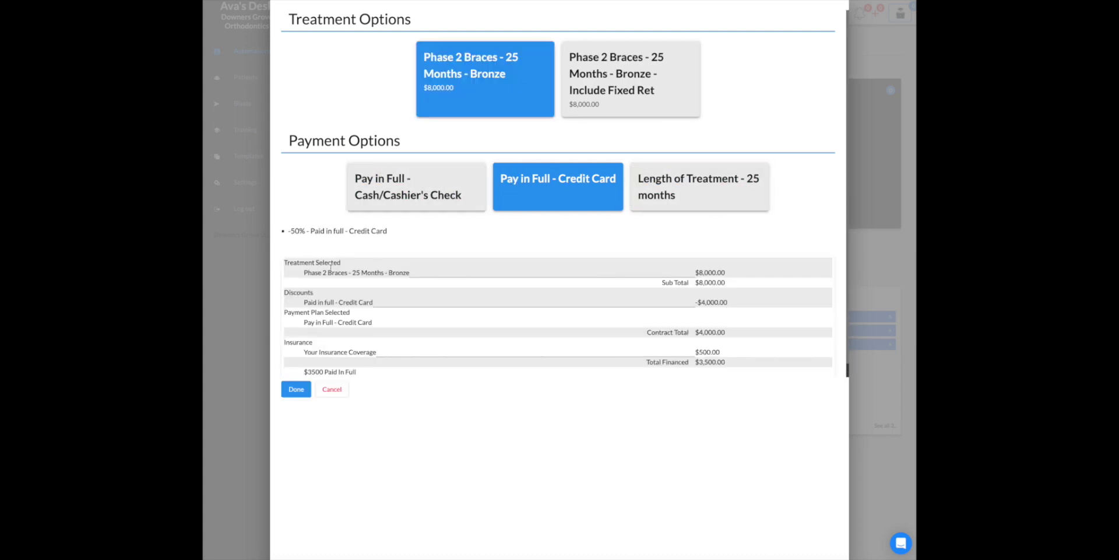
left_click(727, 185)
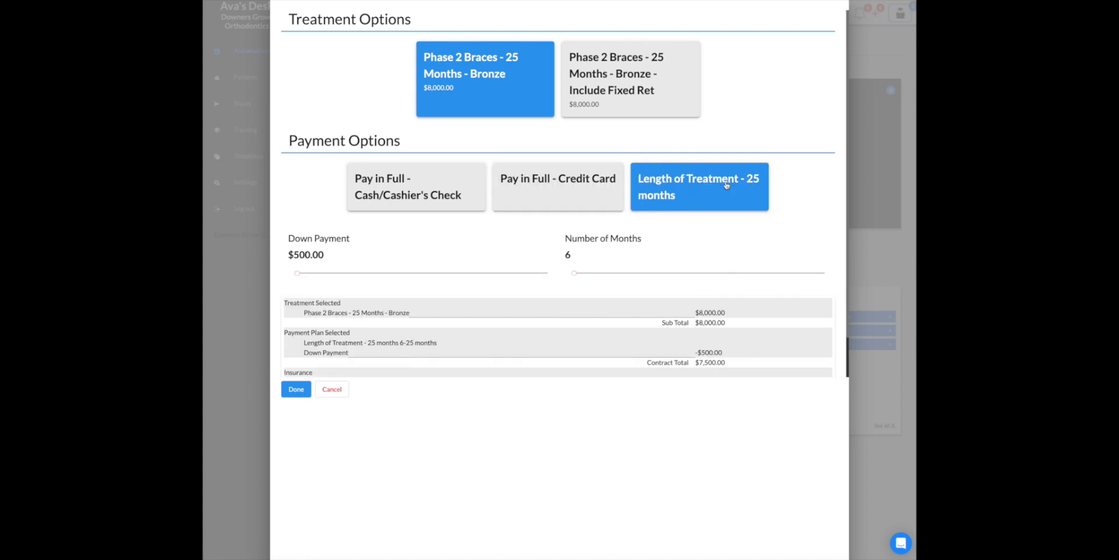
scroll(436, 303, "down", 1)
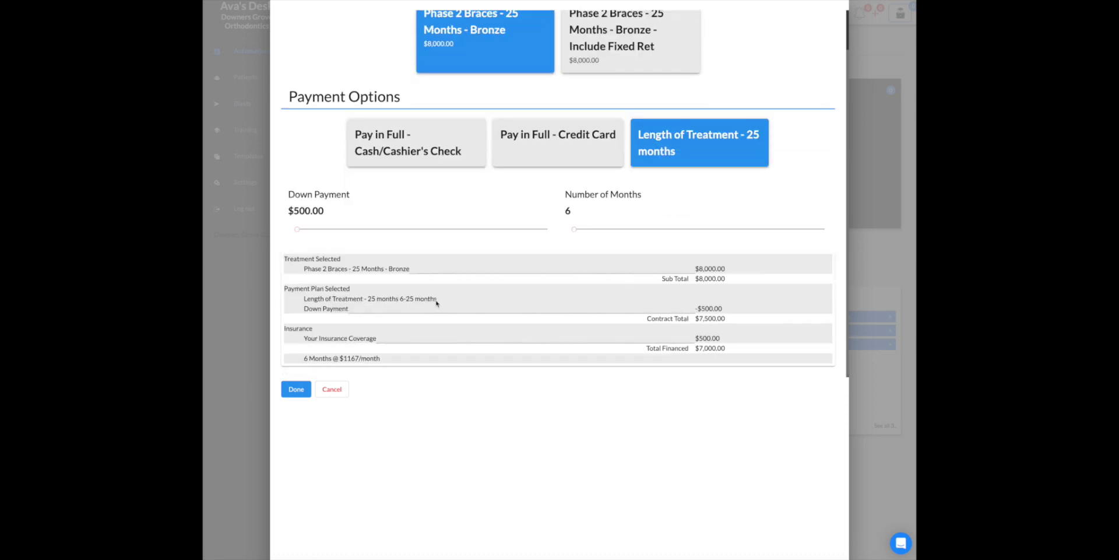